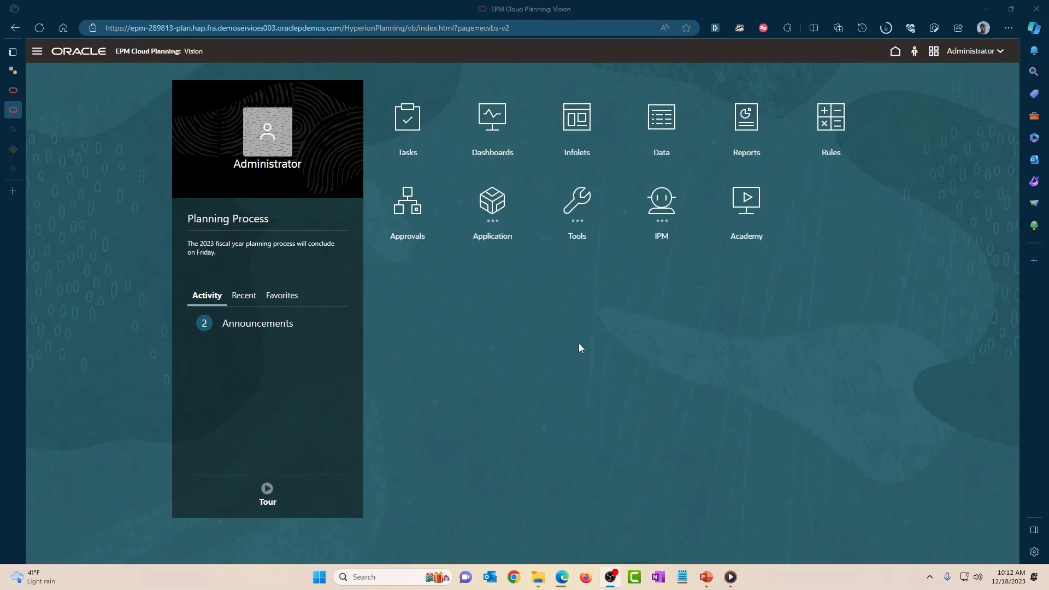
# Switch to PowerPoint to review the unzip, upload and download pipeline slide and its variables, and return to the browser
pyautogui.click(707, 577)
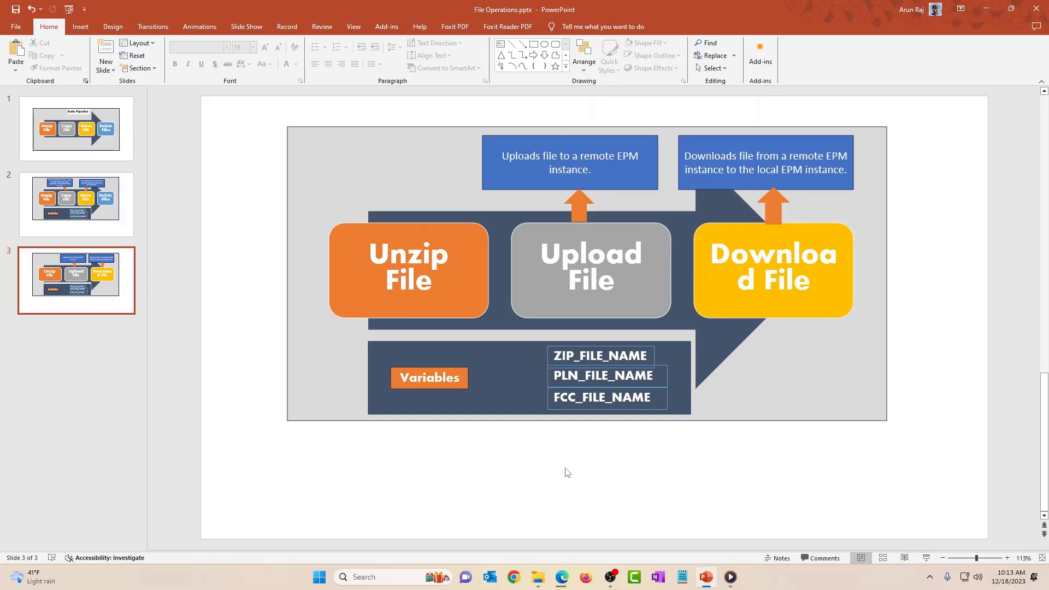
pyautogui.moveTo(562, 579)
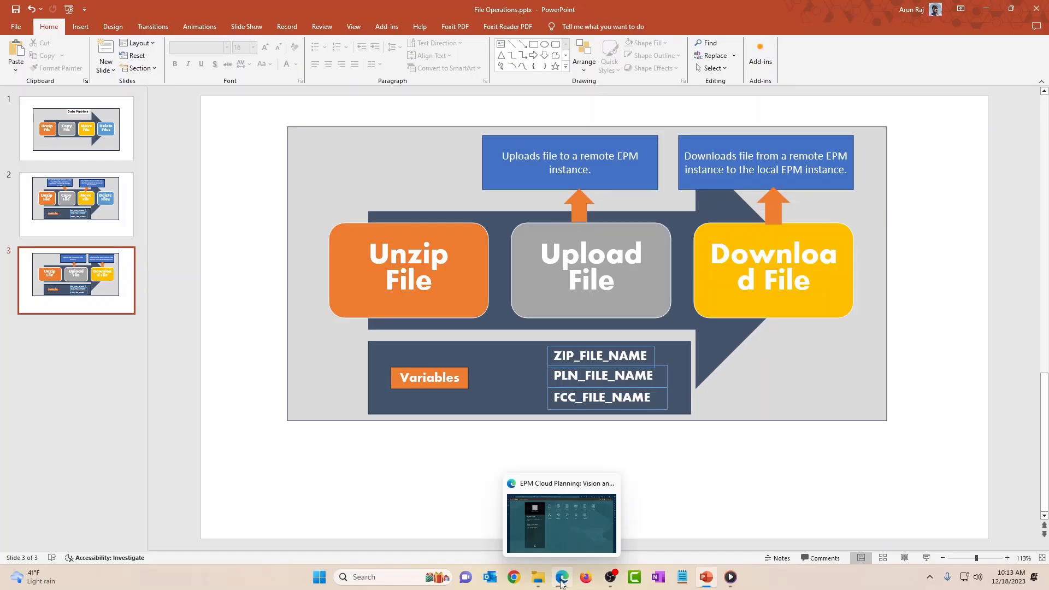
pyautogui.click(558, 539)
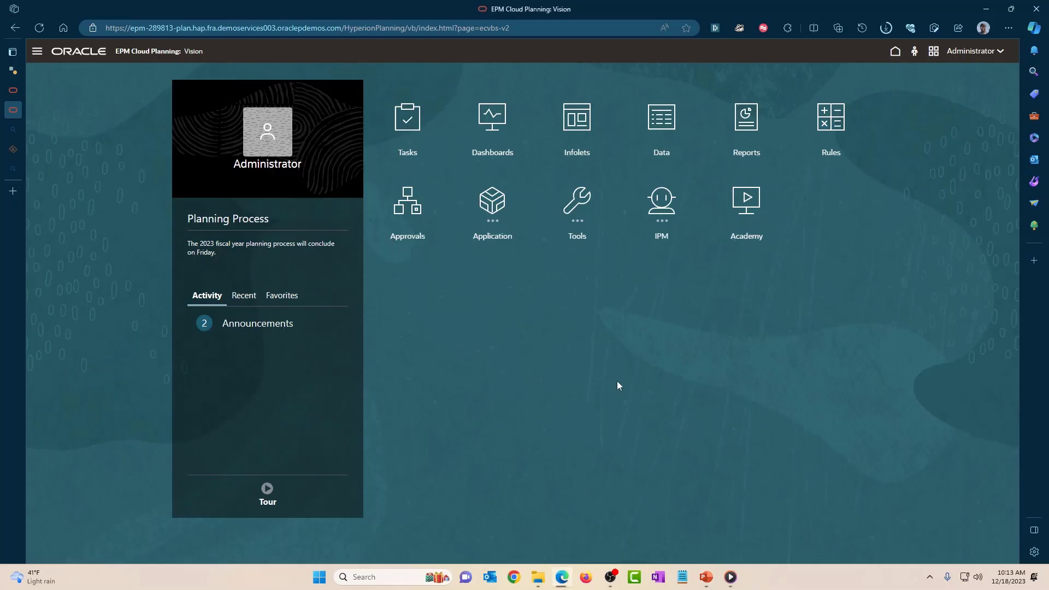
# Examine the existing connections of the Planning environment and return to the home page
pyautogui.click(563, 205)
pyautogui.click(421, 342)
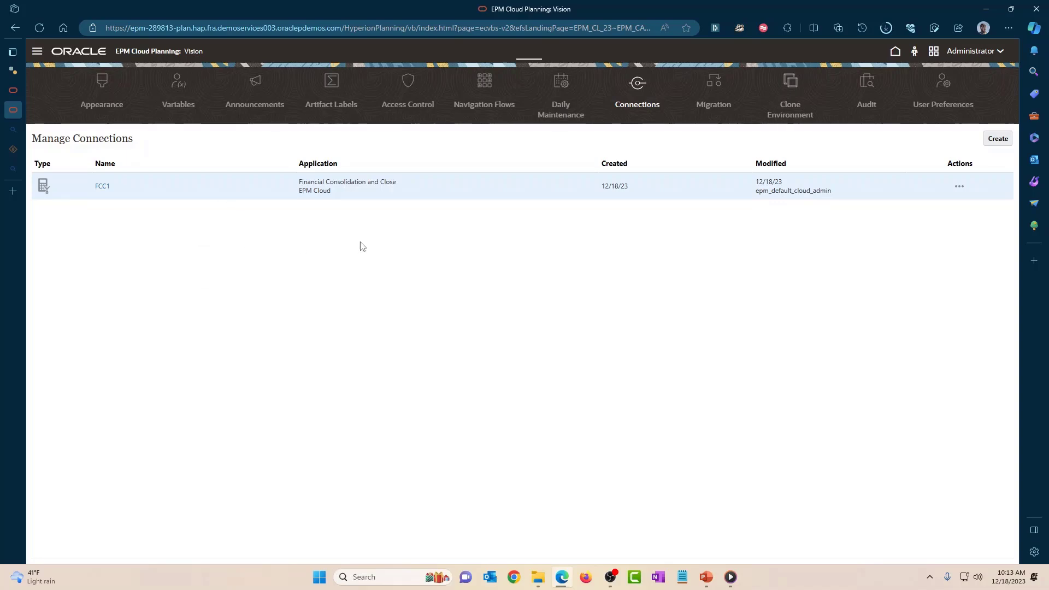
pyautogui.click(896, 53)
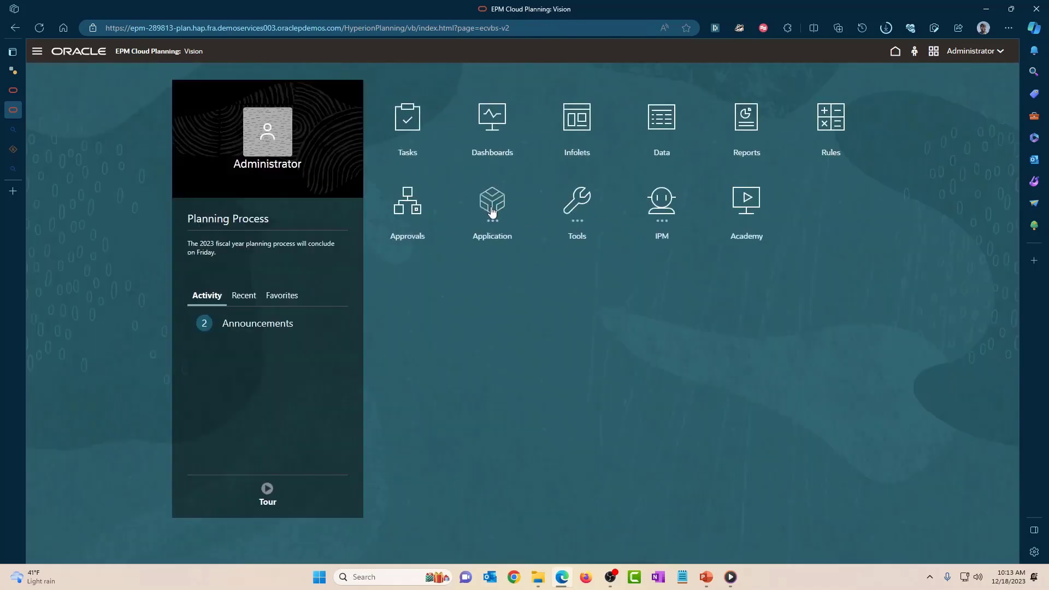
# Open the application's Data Exchange page and start a new pipeline from its data integration list
pyautogui.click(492, 211)
pyautogui.click(622, 269)
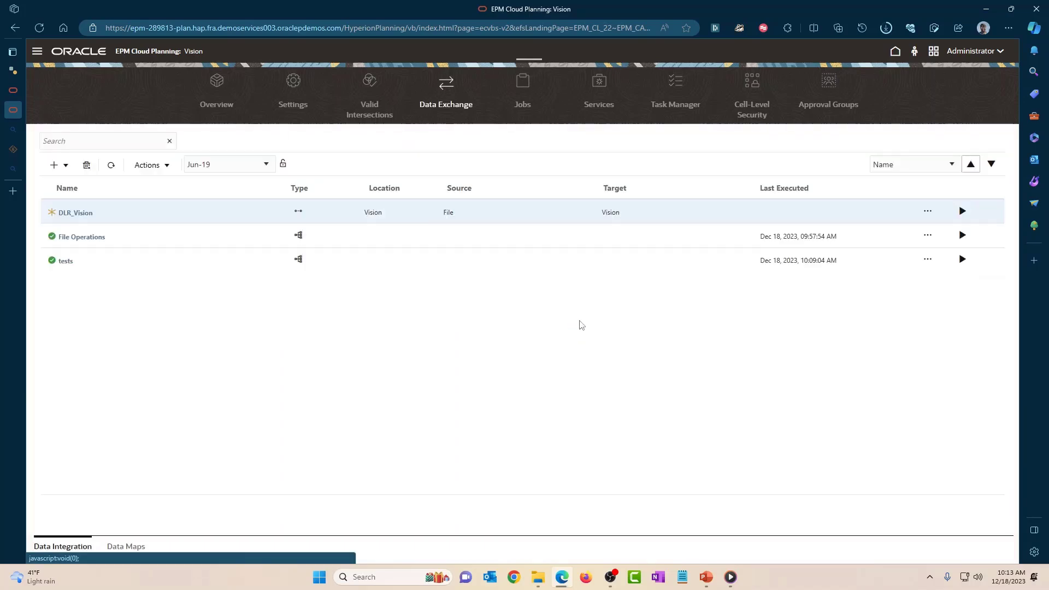
pyautogui.click(68, 167)
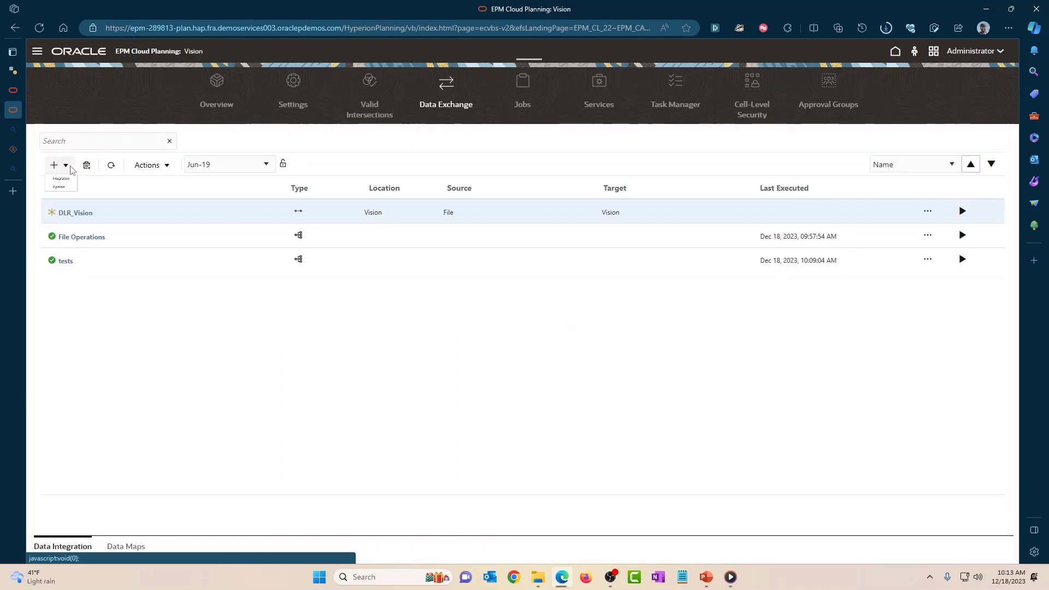
pyautogui.click(64, 204)
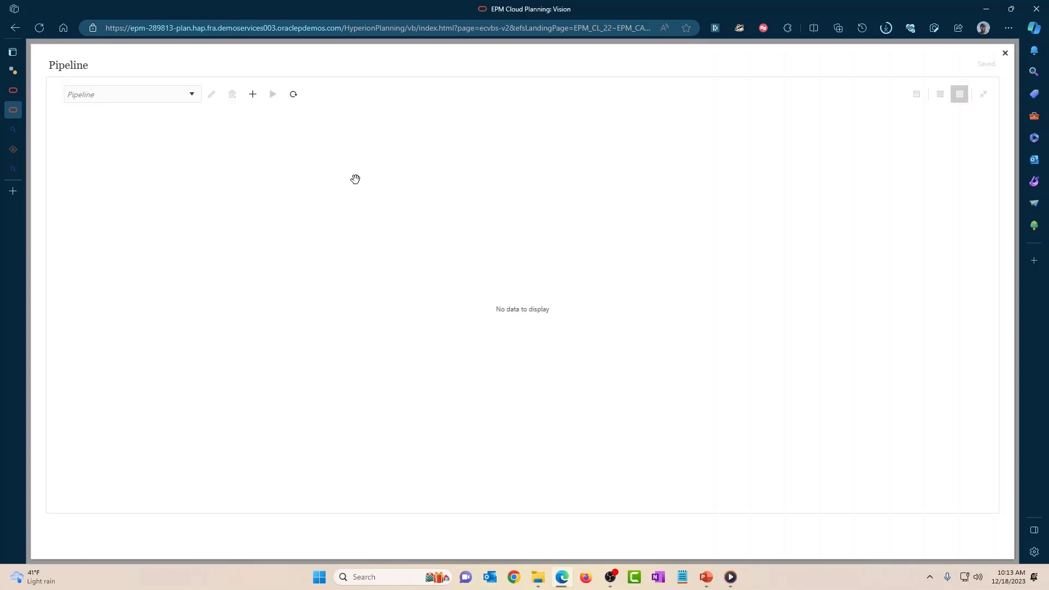
# Create a pipeline named File Upload and Download with code FILEUPDON and continue to its variables
pyautogui.click(253, 94)
pyautogui.write('Gi')
pyautogui.press('BackSpace')
pyautogui.press('BackSpace')
pyautogui.write('File Mvoe')
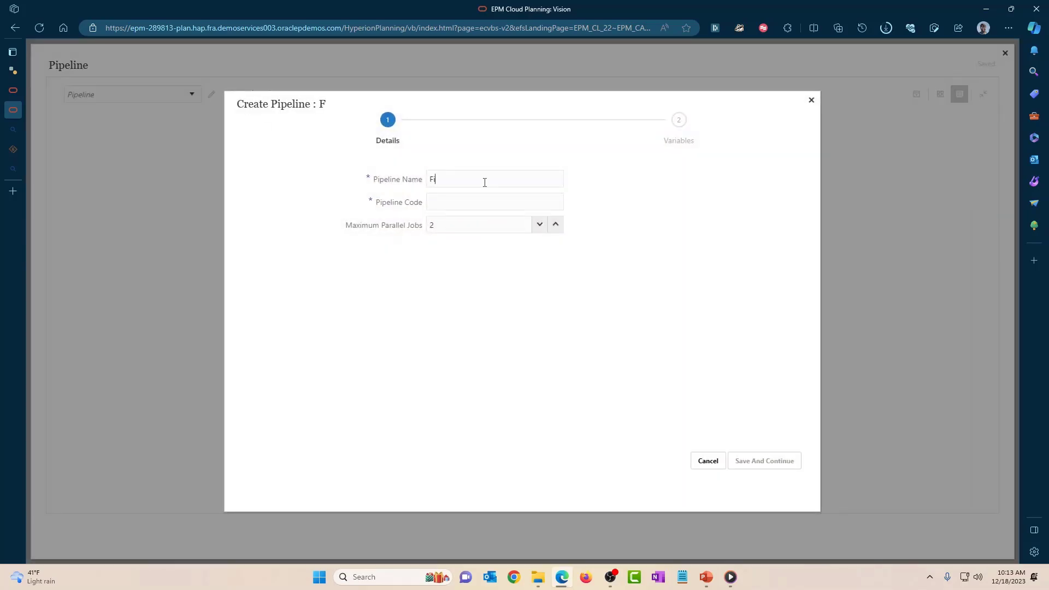
pyautogui.press('BackSpace')
pyautogui.press('BackSpace')
pyautogui.press('BackSpace')
pyautogui.write('ove')
pyautogui.doubleClick(447, 180)
pyautogui.write('Upload and Download')
pyautogui.click(451, 202)
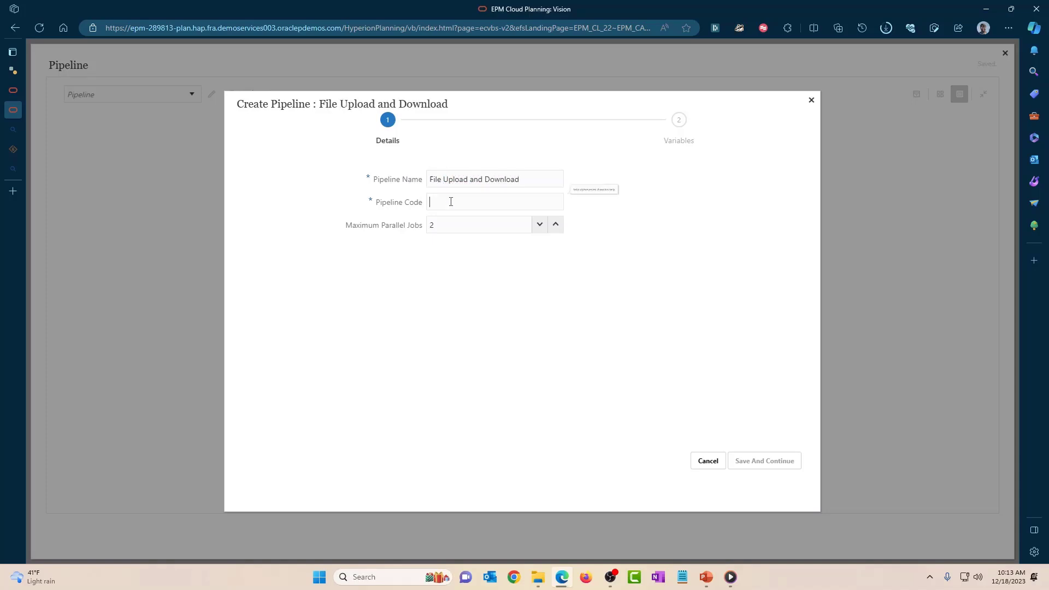
pyautogui.write('FILEUPDO')
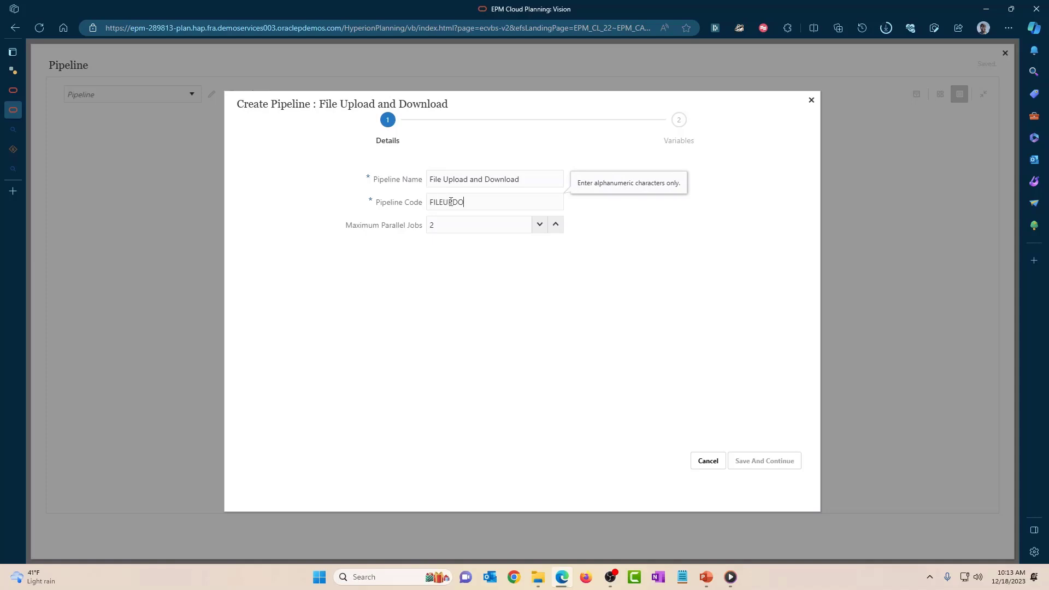
pyautogui.write('N')
pyautogui.click(479, 264)
pyautogui.click(785, 461)
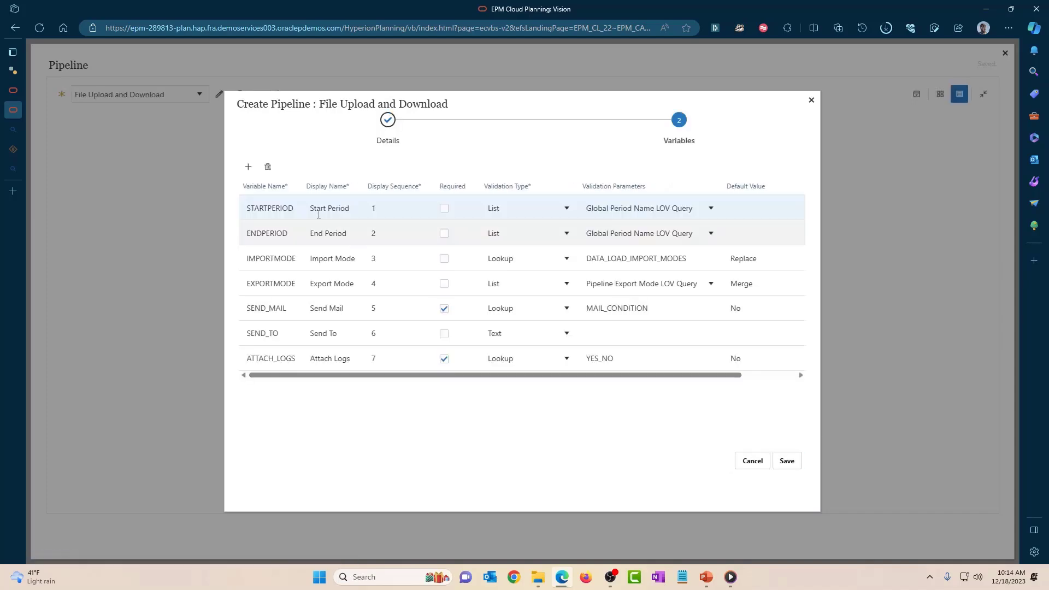
# Delete the STARTPERIOD, ENDPERIOD, IMPORTMODE and EXPORTMODE variables from the pipeline
pyautogui.click(270, 171)
pyautogui.click(271, 172)
pyautogui.click(272, 172)
pyautogui.click(271, 173)
# Add a required Text variable ZIP_FILE_NAME with display name Zip File Name and display sequence 1
pyautogui.click(249, 166)
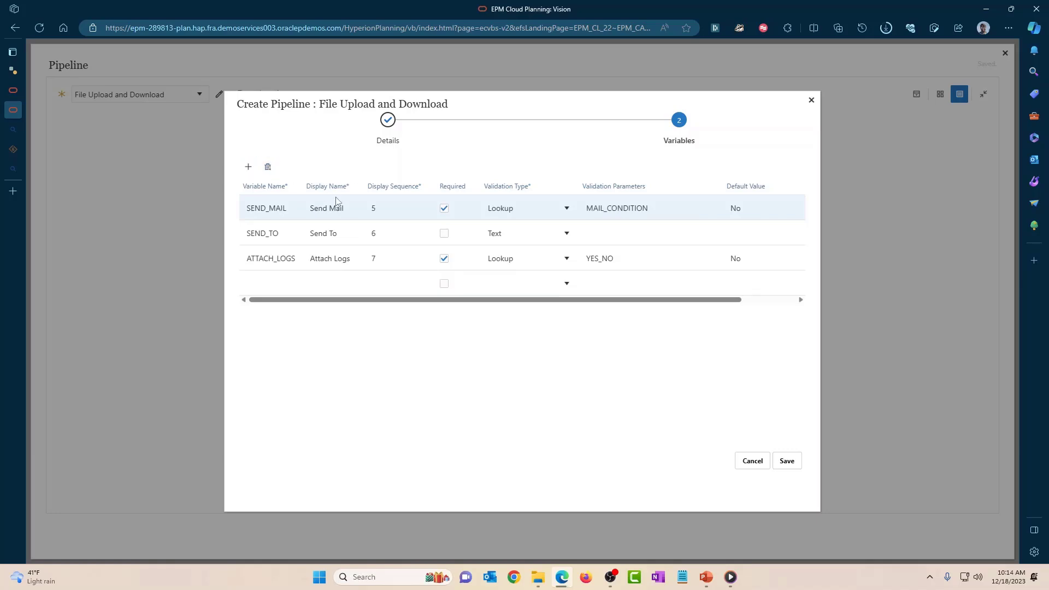
pyautogui.click(300, 284)
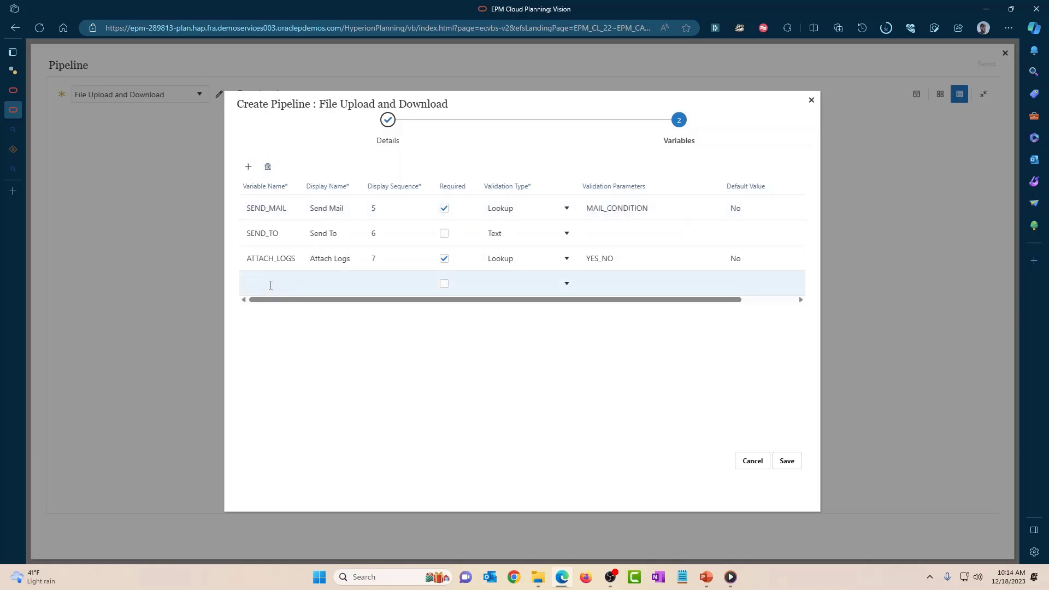
pyautogui.write('CRE')
pyautogui.press('BackSpace')
pyautogui.press('BackSpace')
pyautogui.press('BackSpace')
pyautogui.write('ZIP_FILE_NAME')
pyautogui.click(319, 285)
pyautogui.write('Zip File Name')
pyautogui.write('1')
pyautogui.click(444, 284)
pyautogui.click(567, 284)
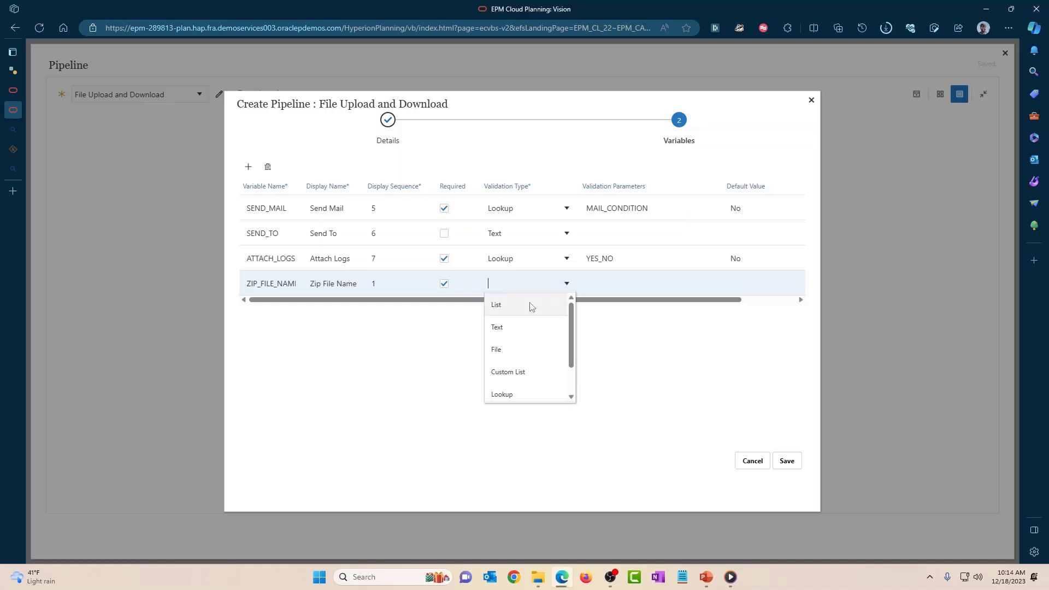
pyautogui.click(511, 328)
# Add a required Text variable PLN_FILE_NAME with display name CSV File Name and display sequence 2
pyautogui.click(248, 167)
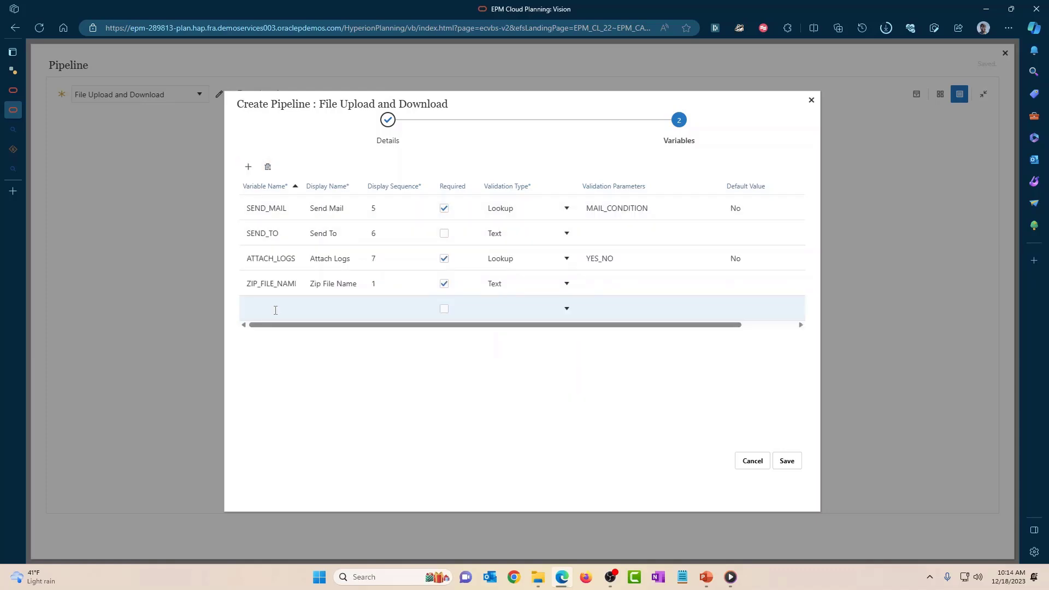
pyautogui.write('PLN')
pyautogui.write('_FILE_NAME')
pyautogui.press('Tab')
pyautogui.write('CSV File Name')
pyautogui.click(391, 304)
pyautogui.write('1')
pyautogui.click(444, 309)
pyautogui.click(568, 310)
pyautogui.doubleClick(372, 309)
pyautogui.write('2')
pyautogui.click(568, 310)
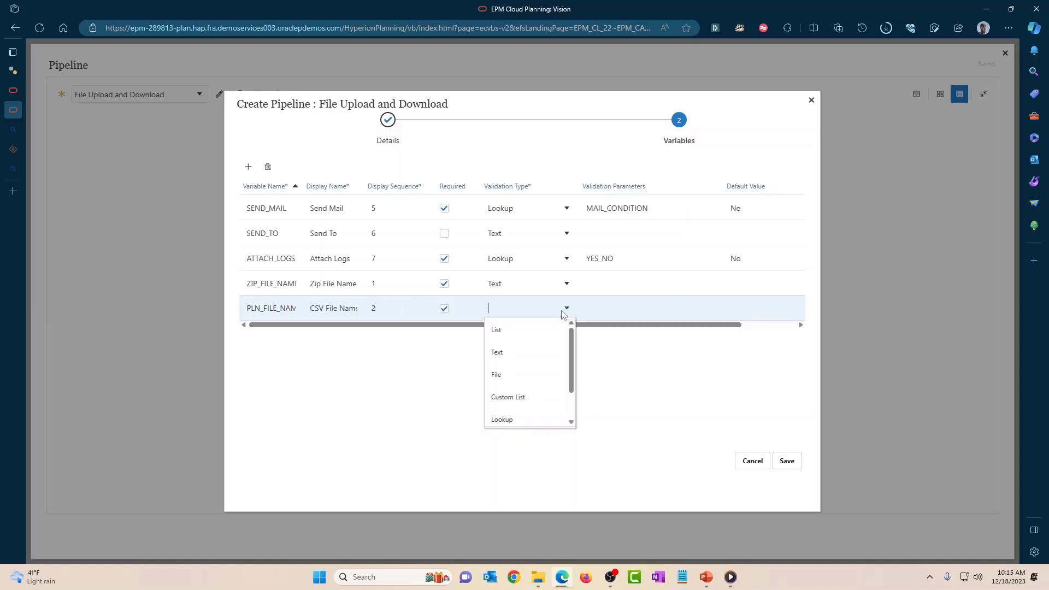
pyautogui.click(511, 354)
# Add a required Text variable FCC_FILE_NAME with display name FCC File Name and sequence 3, and save the pipeline variables
pyautogui.click(249, 167)
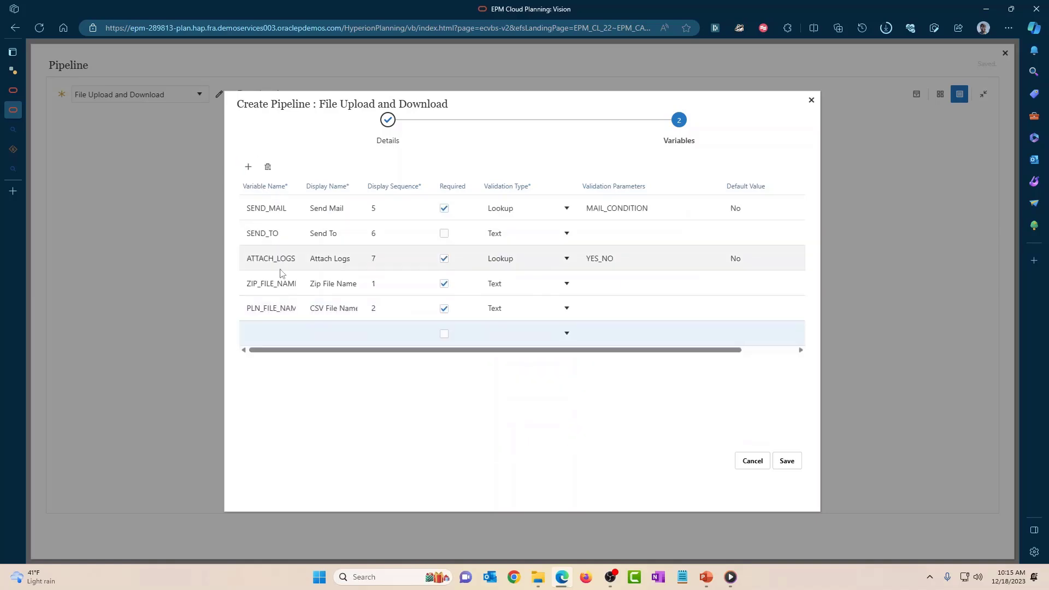
pyautogui.write('FCC')
pyautogui.write('_FILE_NAME')
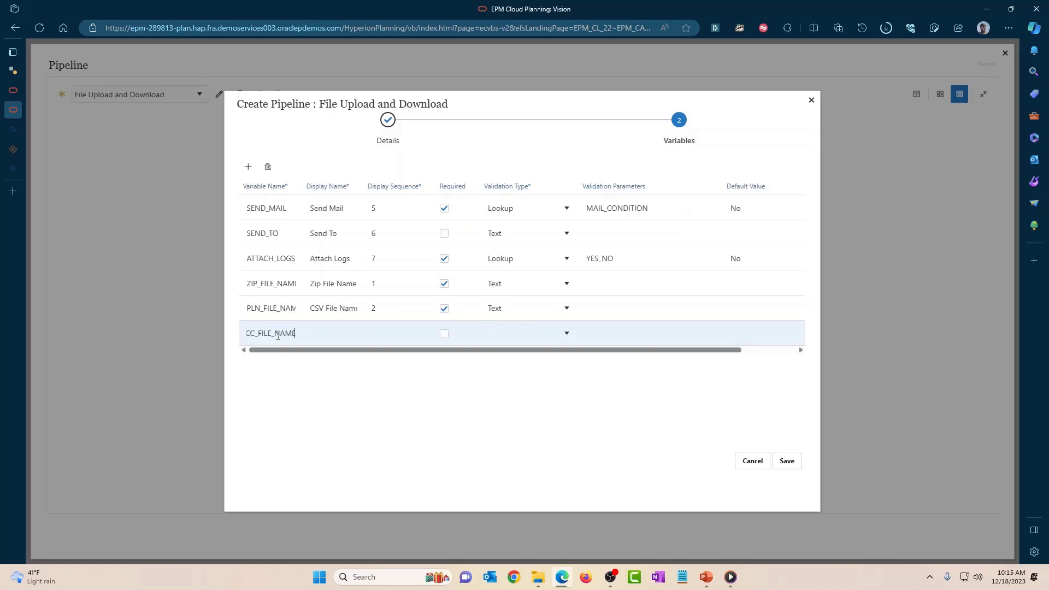
pyautogui.click(322, 336)
pyautogui.write('FCC File Name')
pyautogui.click(383, 332)
pyautogui.write('3')
pyautogui.click(444, 334)
pyautogui.click(567, 334)
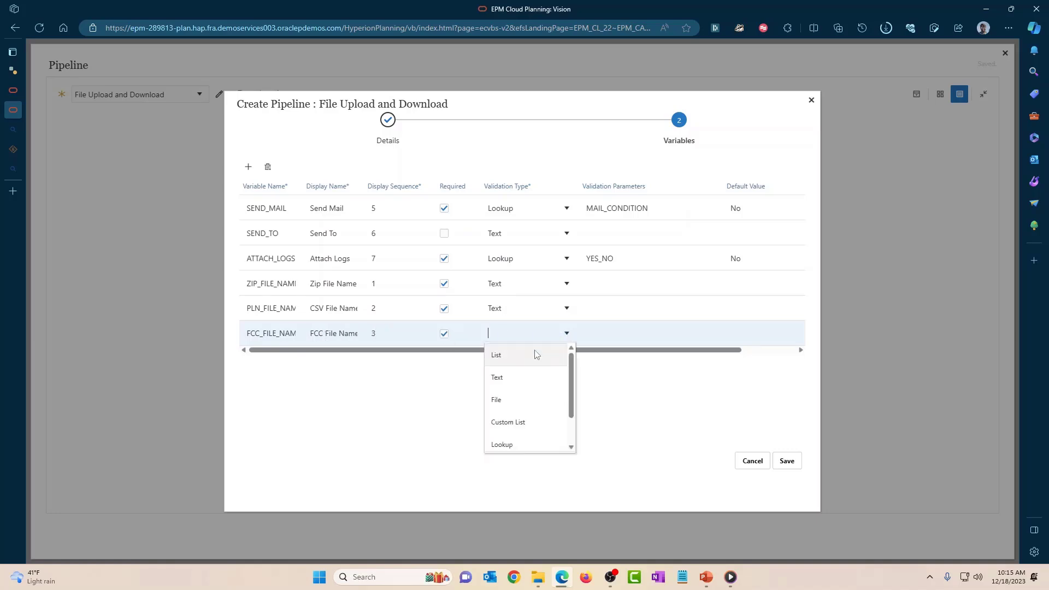
pyautogui.click(497, 378)
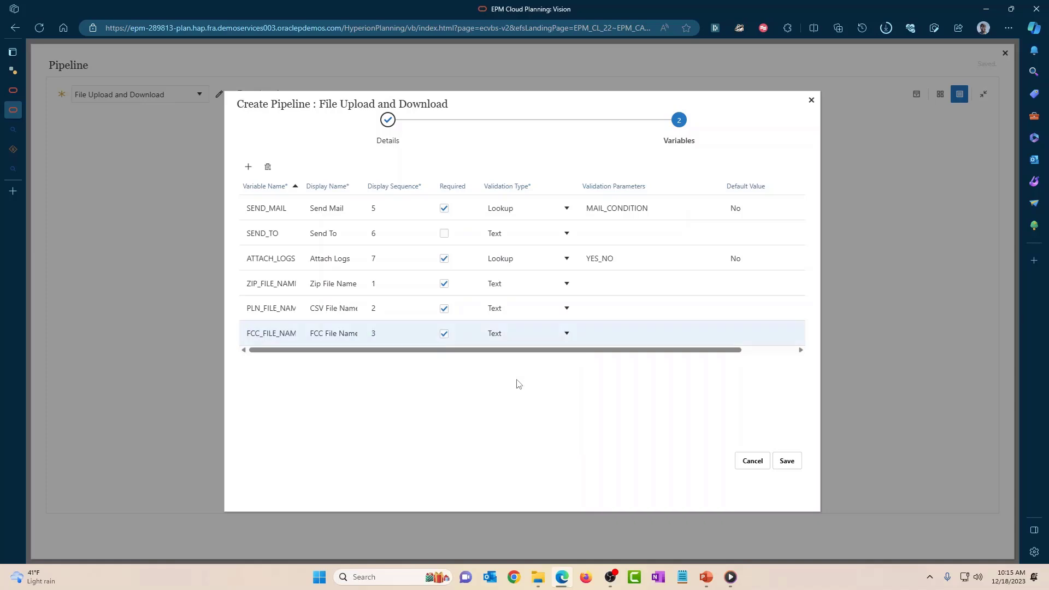
pyautogui.click(787, 462)
# Create the pipeline's first stage with both its stage name and title set to Unzip
pyautogui.click(528, 313)
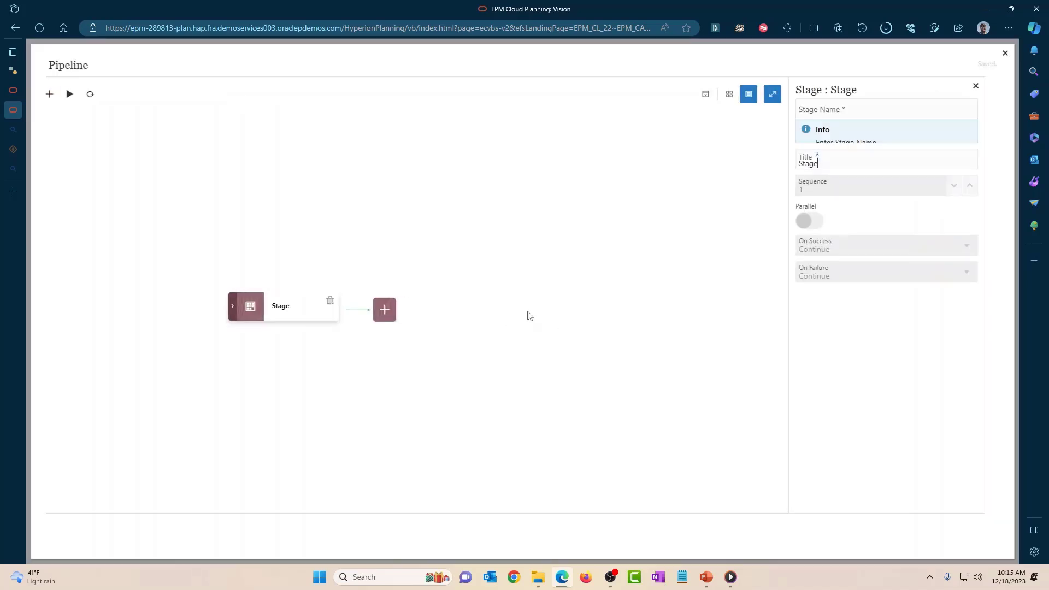
pyautogui.write('Zip')
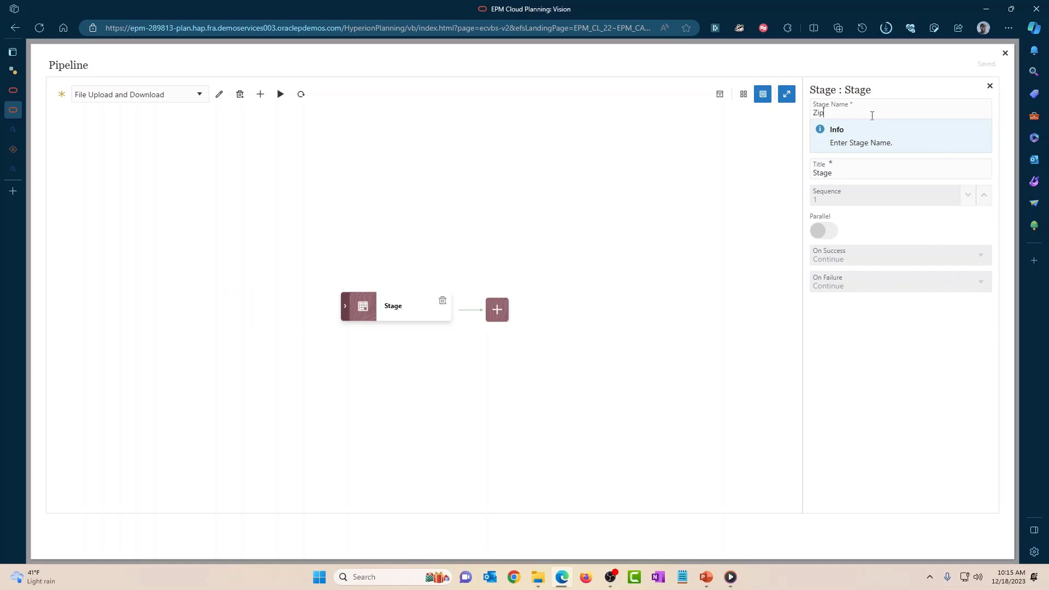
pyautogui.press('BackSpace')
pyautogui.press('BackSpace')
pyautogui.press('BackSpace')
pyautogui.write('Unzip')
pyautogui.press('Tab')
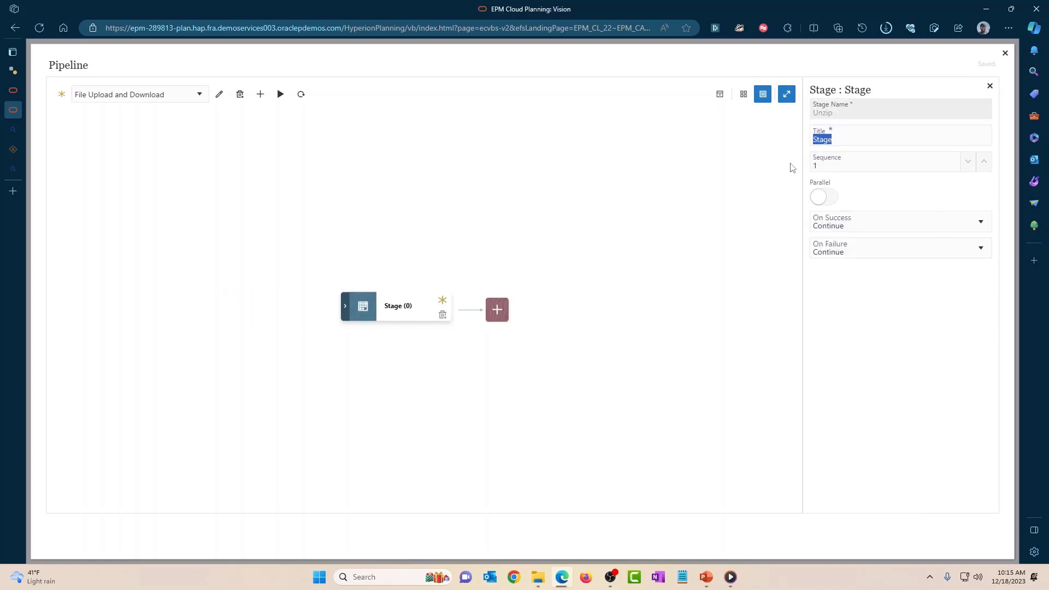
pyautogui.write('Unzip')
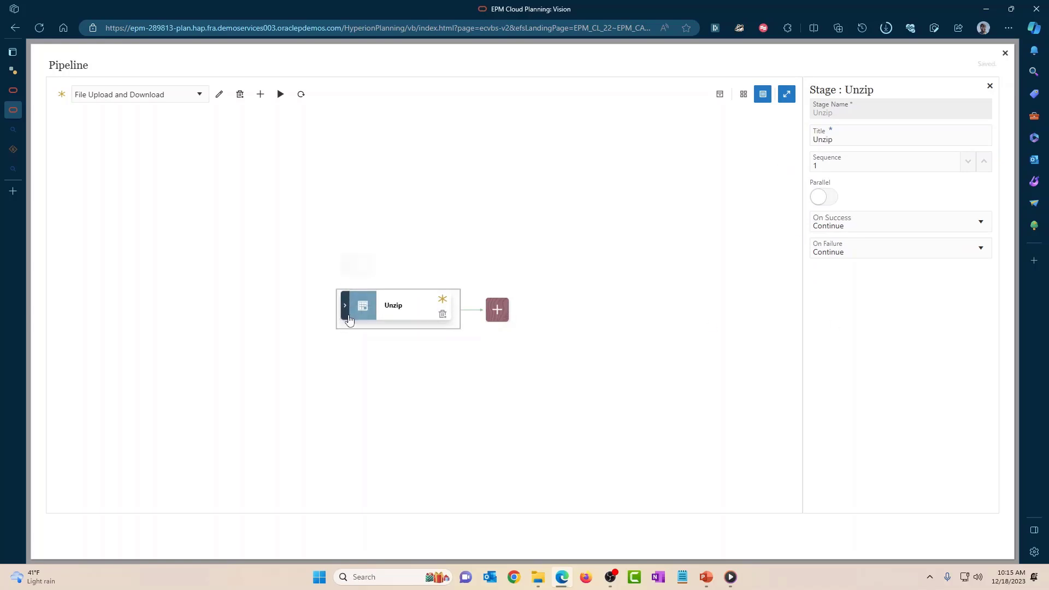
# Expand the Unzip stage and add a job of type File Operations to it
pyautogui.click(345, 306)
pyautogui.click(398, 316)
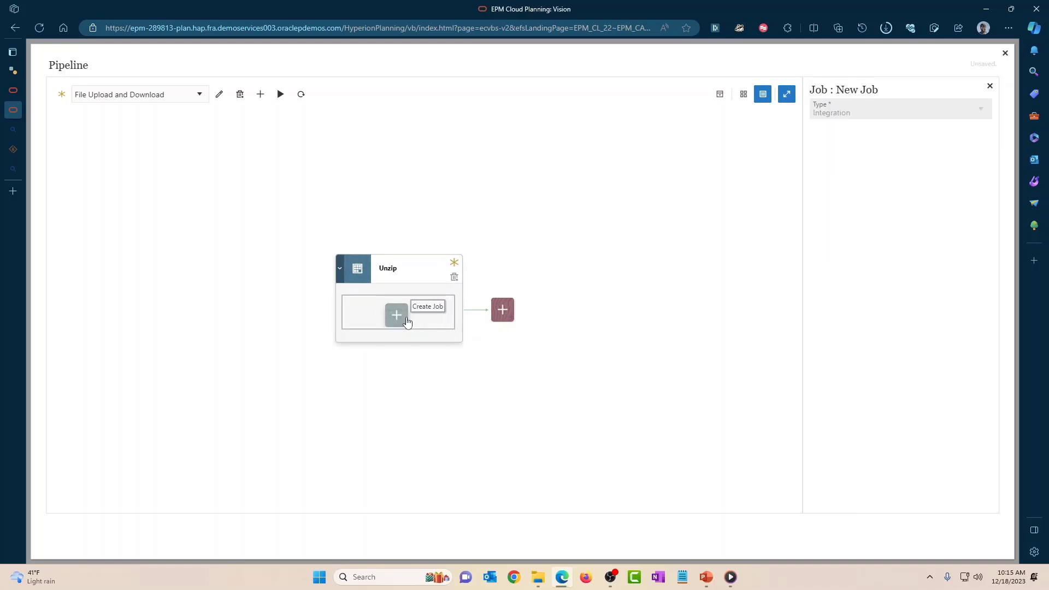
pyautogui.click(861, 112)
pyautogui.write('file')
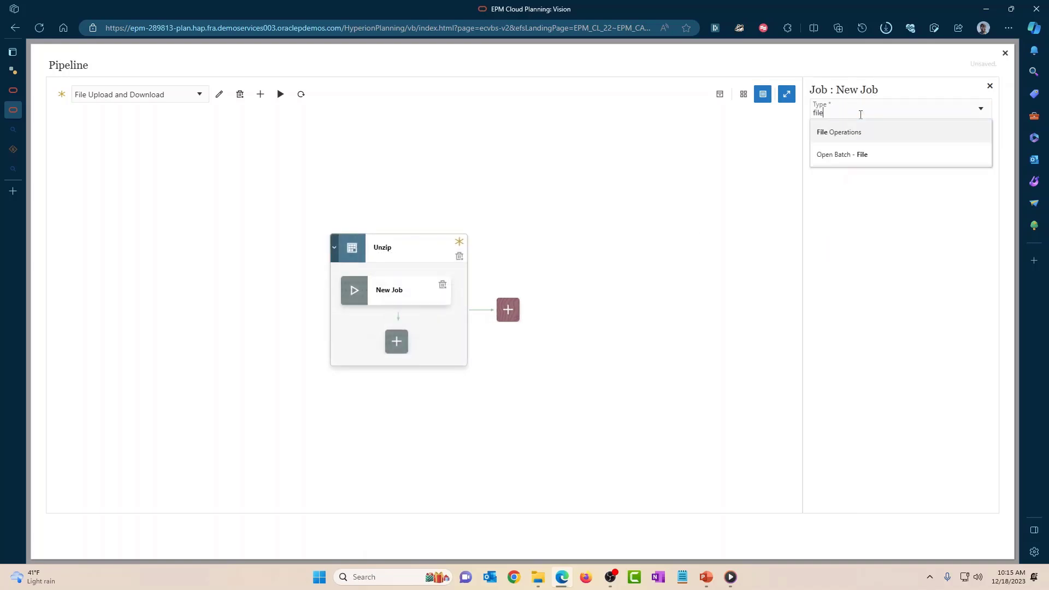
pyautogui.click(851, 132)
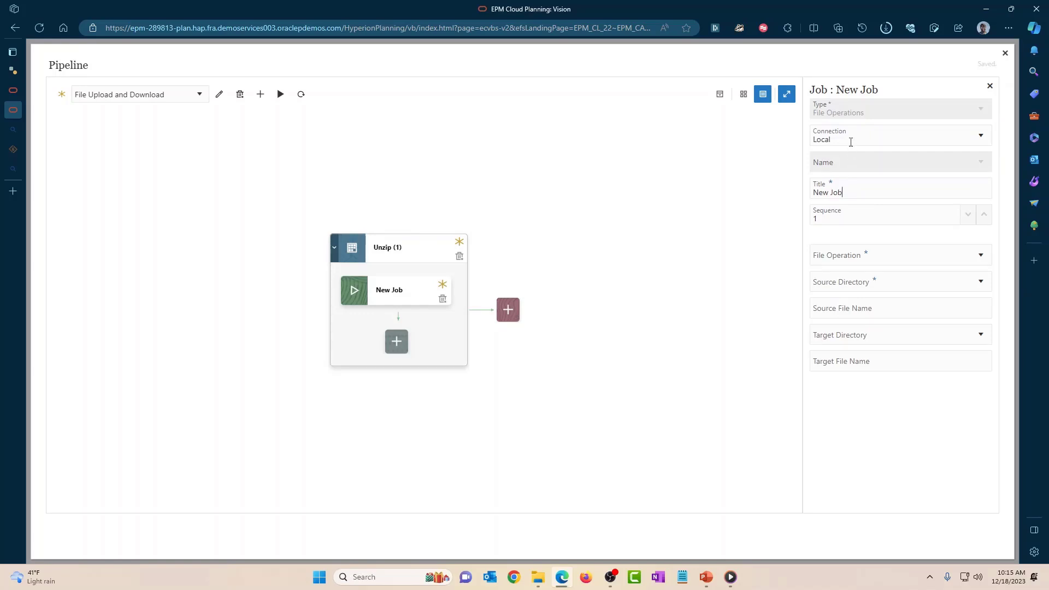
# Title the new job Unzip File and set its file operation to Unzip
pyautogui.moveTo(843, 193); pyautogui.dragTo(814, 192)
pyautogui.write('Uzi')
pyautogui.write('nzi')
pyautogui.write('p File')
pyautogui.click(837, 253)
pyautogui.write('unz')
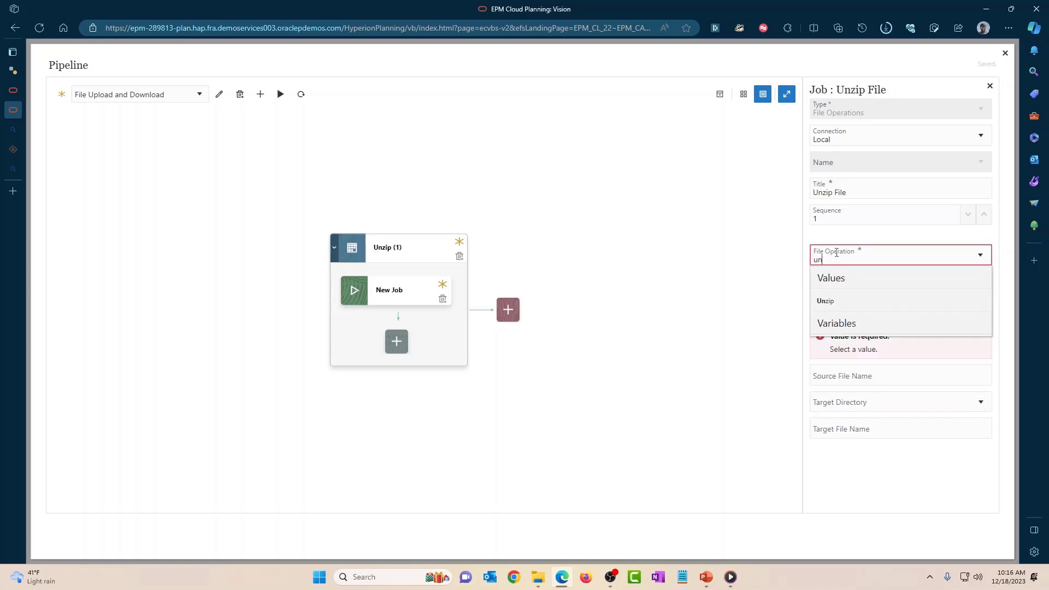
pyautogui.click(838, 298)
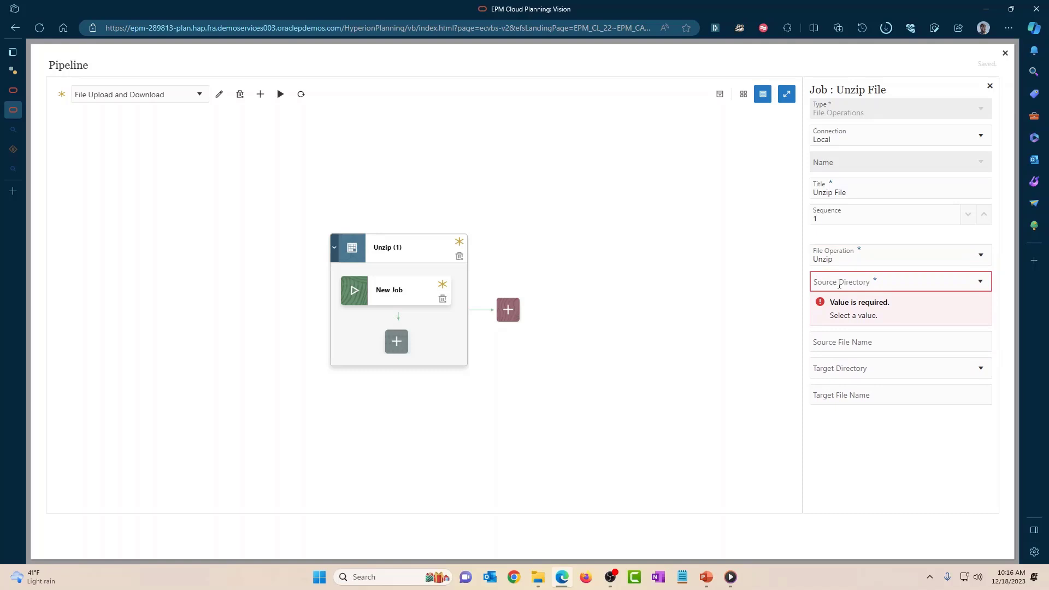
# Set the Unzip File job's source directory to epminbox and its source file name to $ZIP_FILE_NAME
pyautogui.write('epm')
pyautogui.press('BackSpace')
pyautogui.press('BackSpace')
pyautogui.press('BackSpace')
pyautogui.press('Tab')
pyautogui.write('epm')
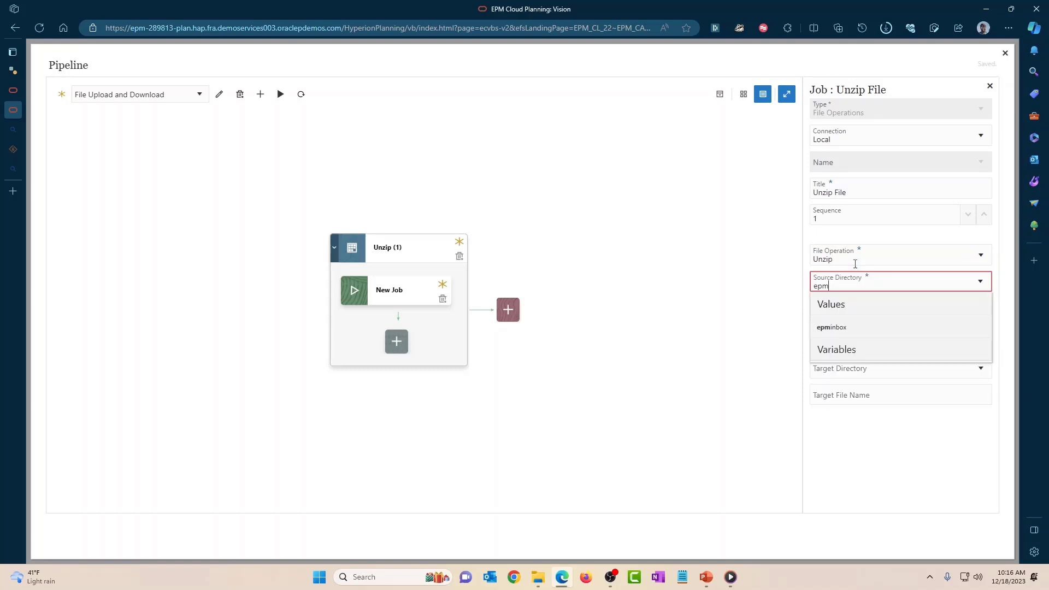
pyautogui.click(847, 329)
pyautogui.click(850, 308)
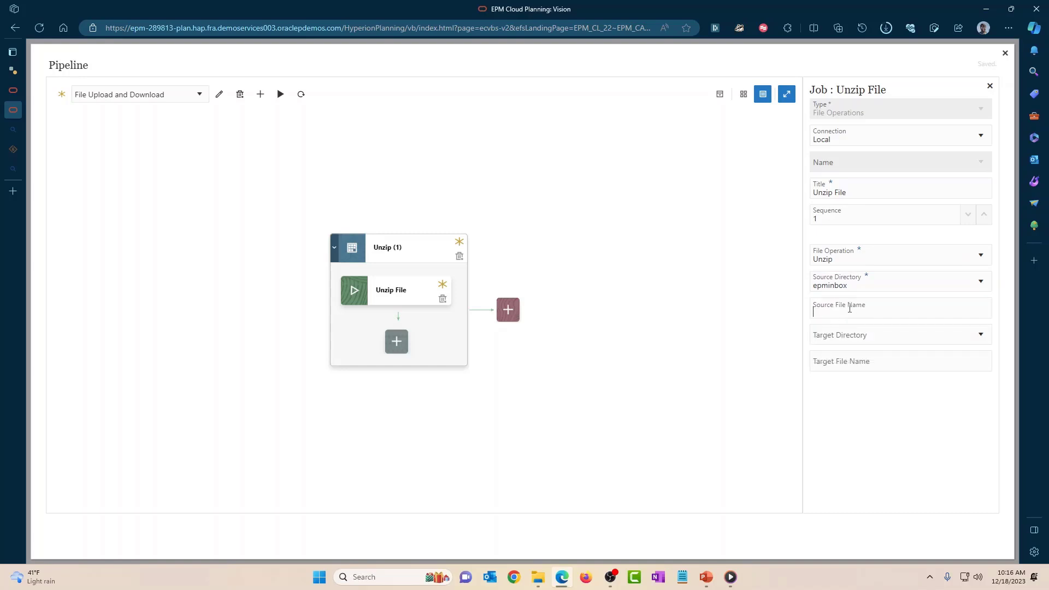
pyautogui.write('$ZIP_FILE_NAM')
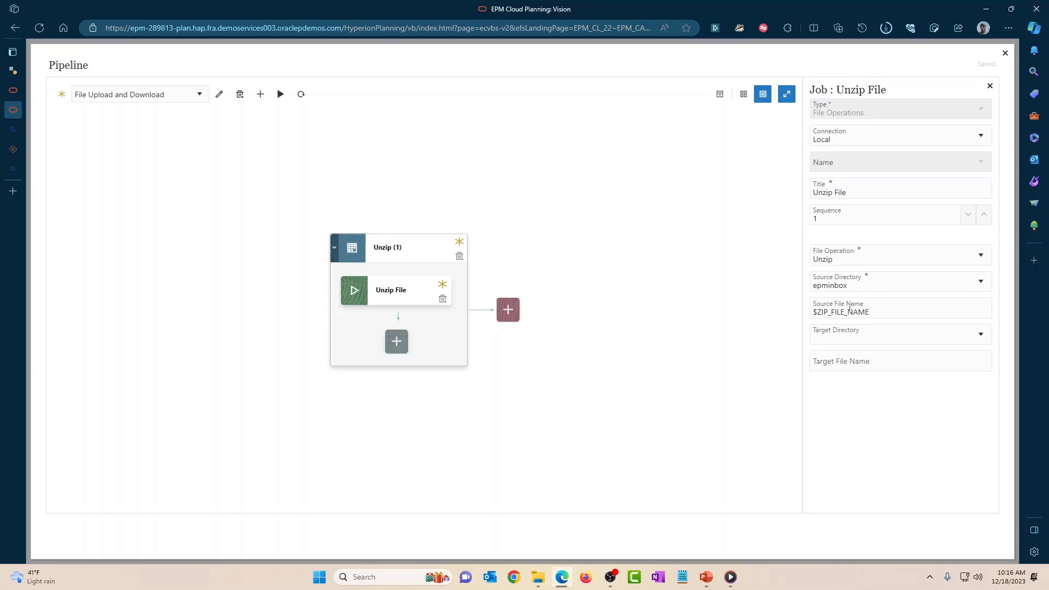
# Set the Unzip File job's target directory to epminbox
pyautogui.write('em')
pyautogui.write('m')
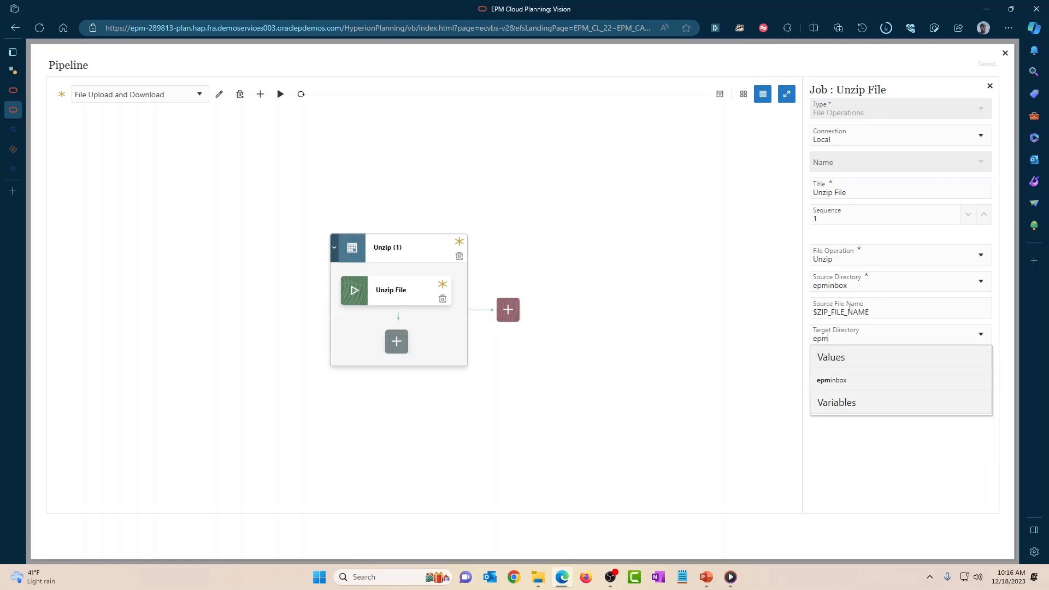
pyautogui.click(842, 381)
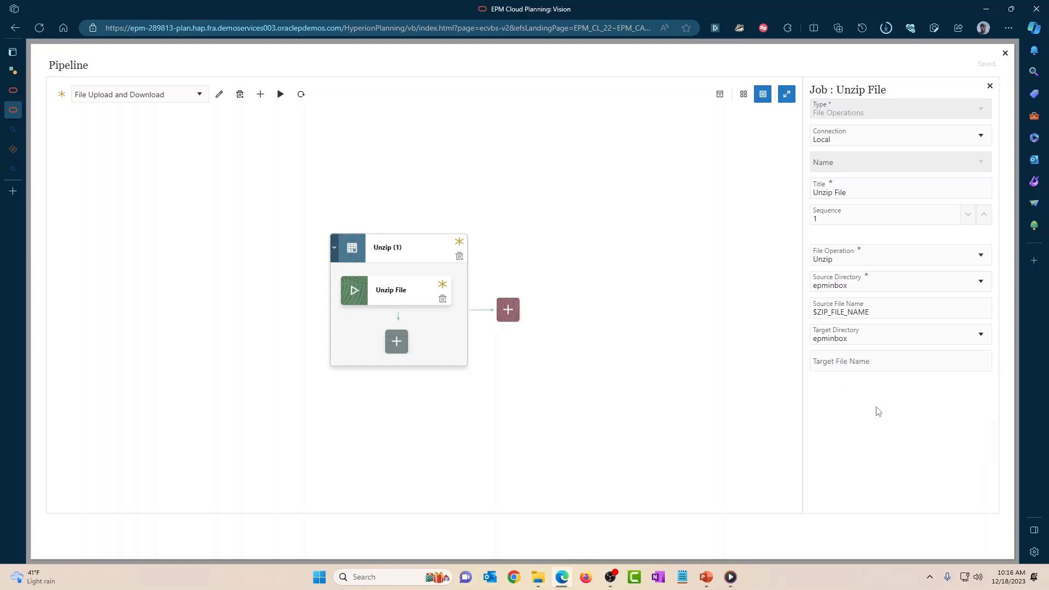
# Add a second stage after Unzip with the stage name Upload and the title Upload to FCC
pyautogui.click(502, 319)
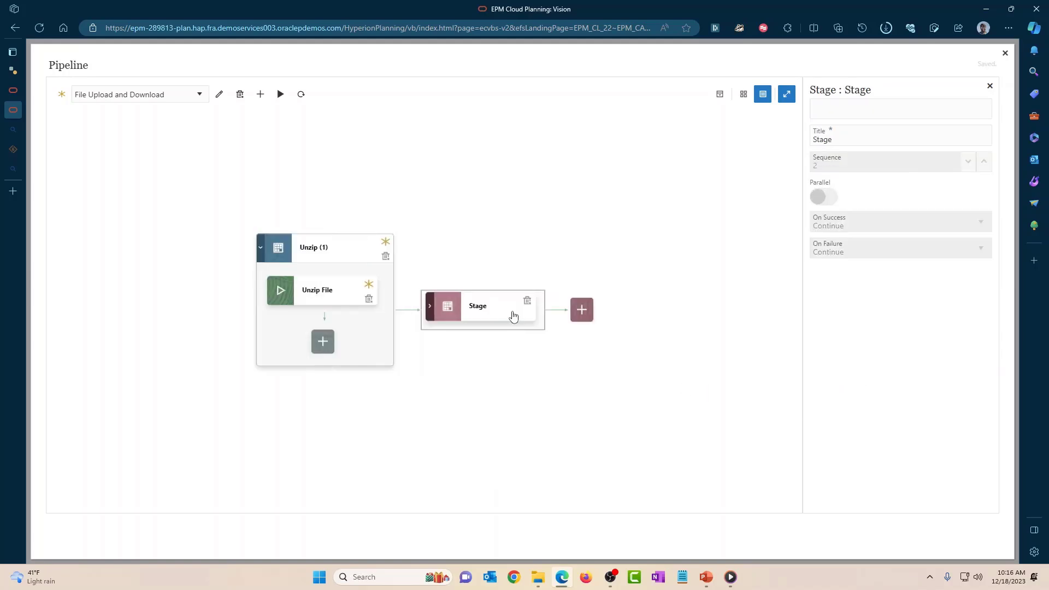
pyautogui.write('Do')
pyautogui.write('Upload')
pyautogui.press('Tab')
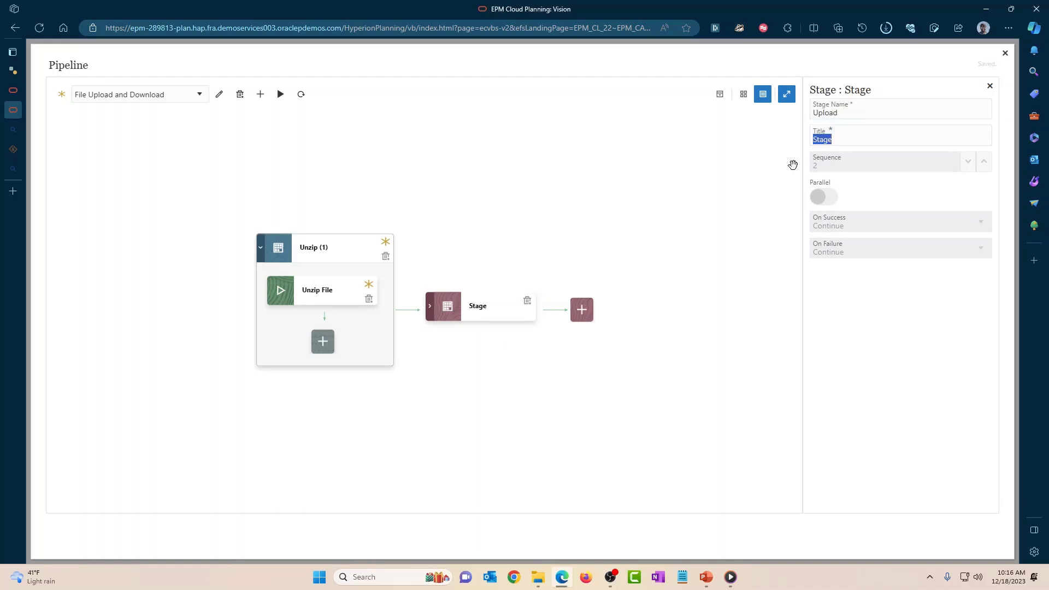
pyautogui.write('Upload to FCC')
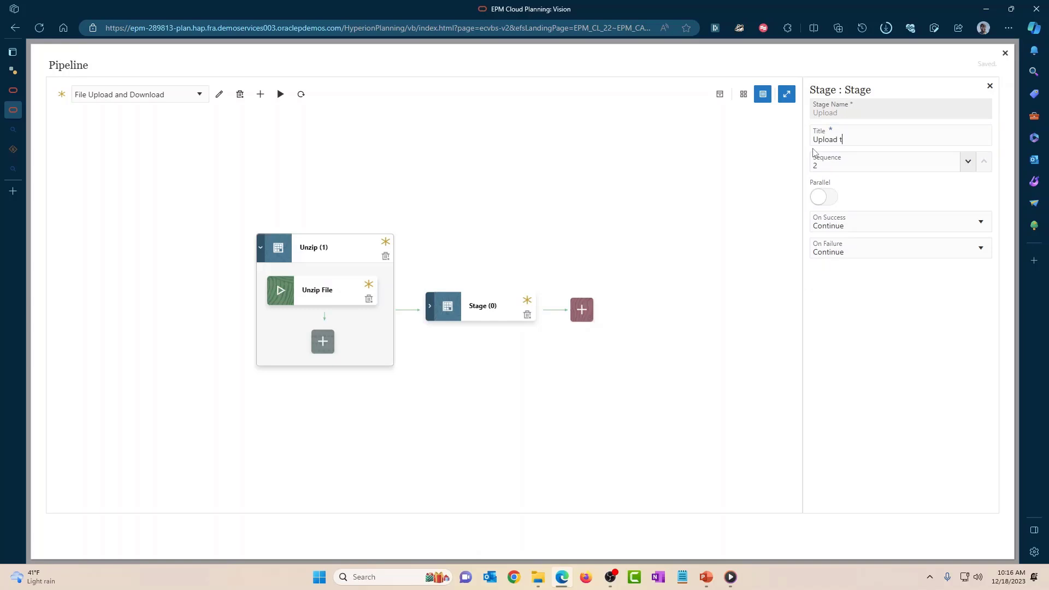
pyautogui.click(877, 387)
# Expand the Upload to FCC stage and add a File Operations job that uses the FCC1 connection
pyautogui.click(430, 306)
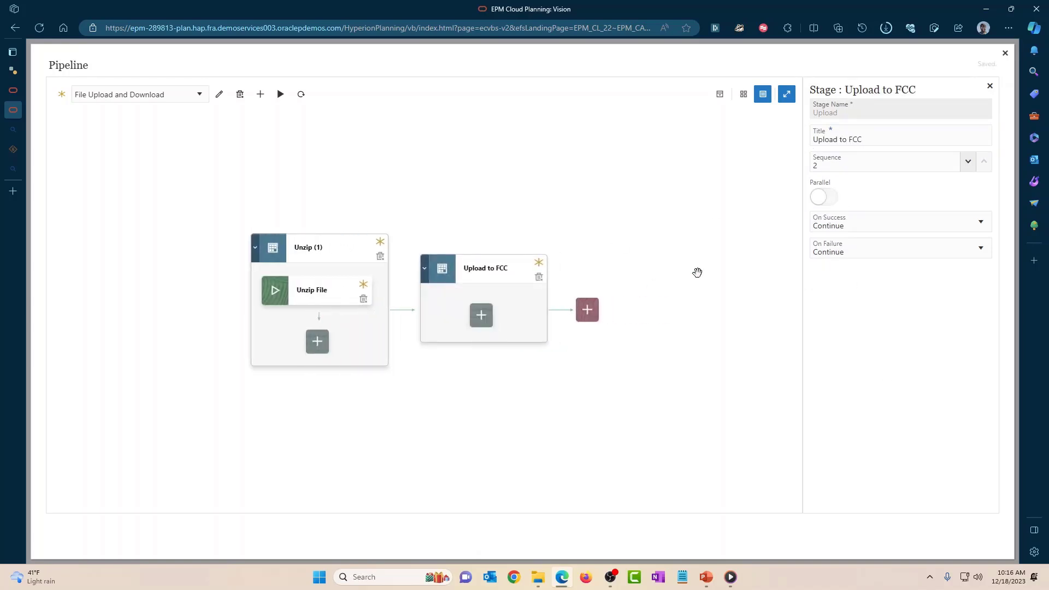
pyautogui.click(481, 315)
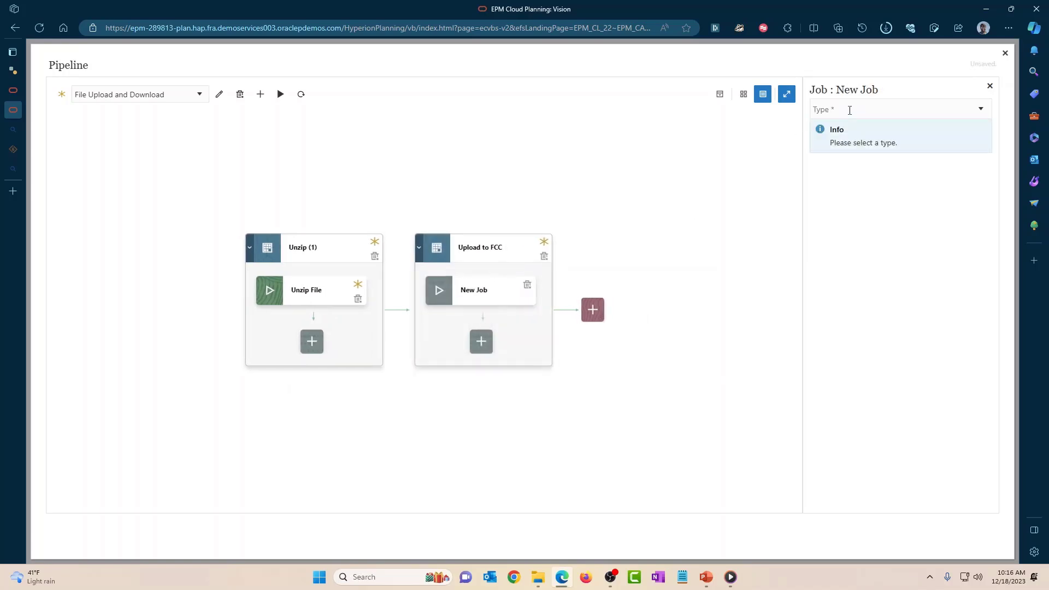
pyautogui.click(849, 109)
pyautogui.write('file')
pyautogui.click(850, 132)
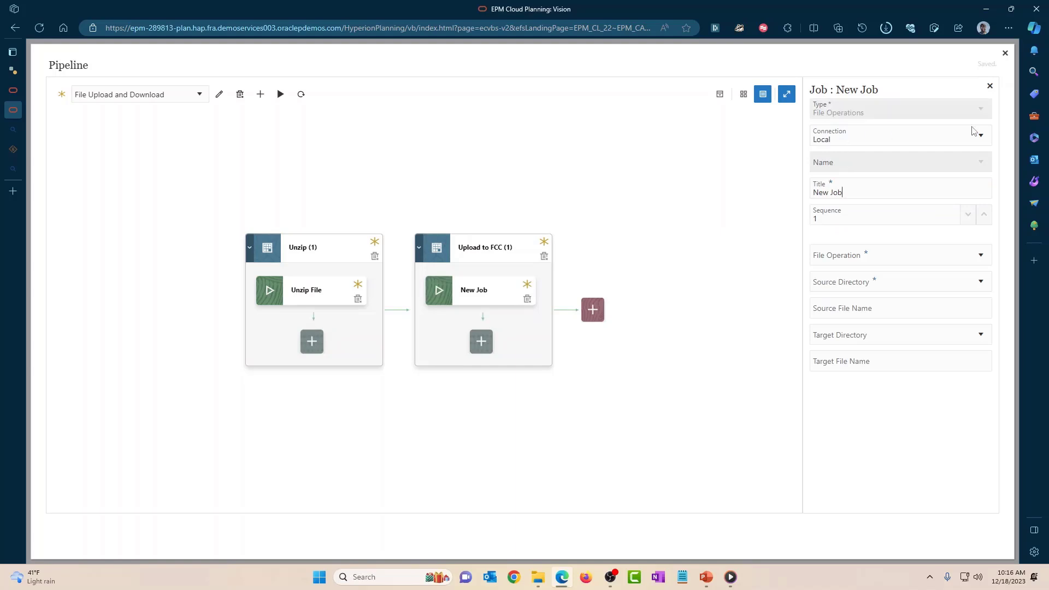
pyautogui.click(982, 138)
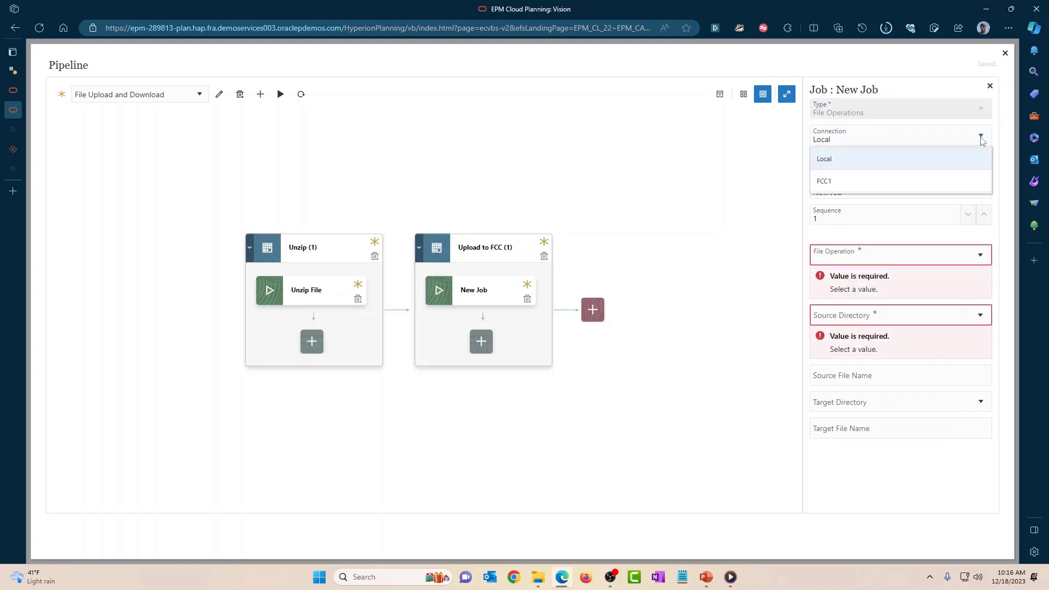
pyautogui.click(874, 180)
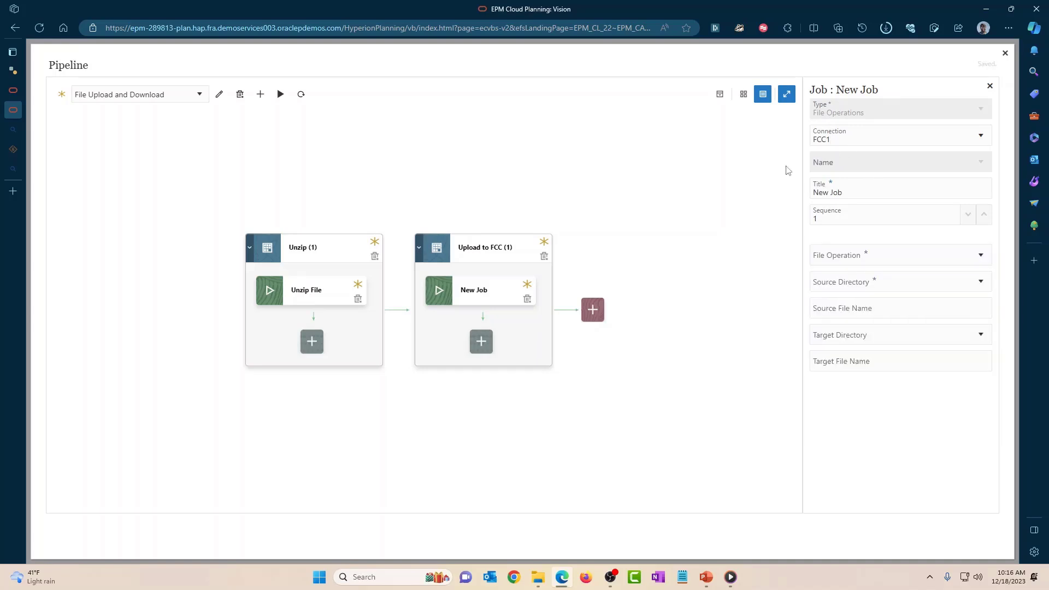
# Title the new job Upload CSV File to FCC and set its file operation to Upload
pyautogui.moveTo(860, 195); pyautogui.dragTo(793, 192)
pyautogui.write('Upload CSV File to FCC')
pyautogui.click(901, 259)
pyautogui.write('up')
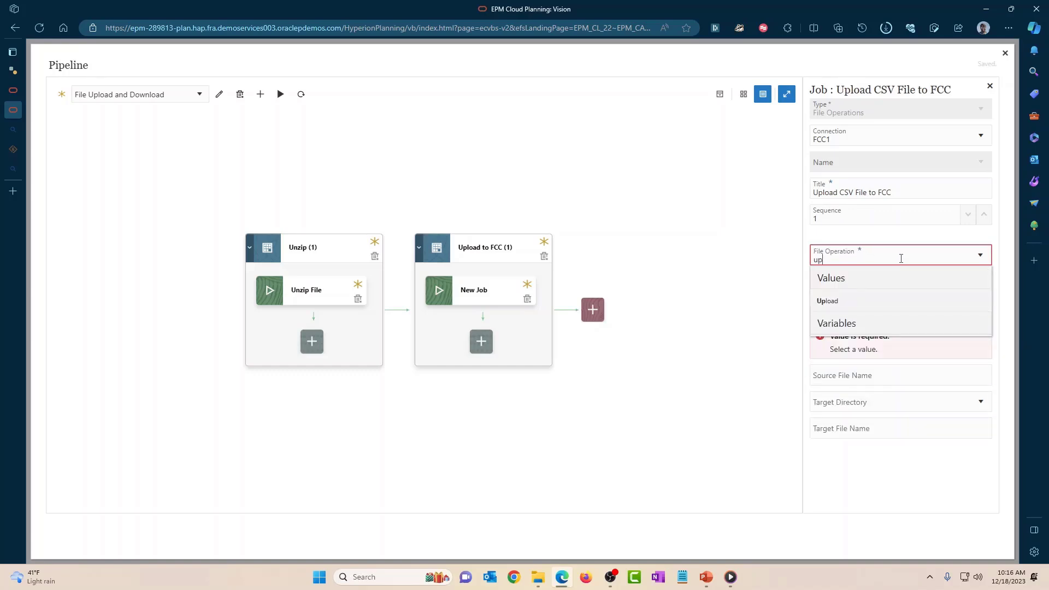
pyautogui.click(842, 306)
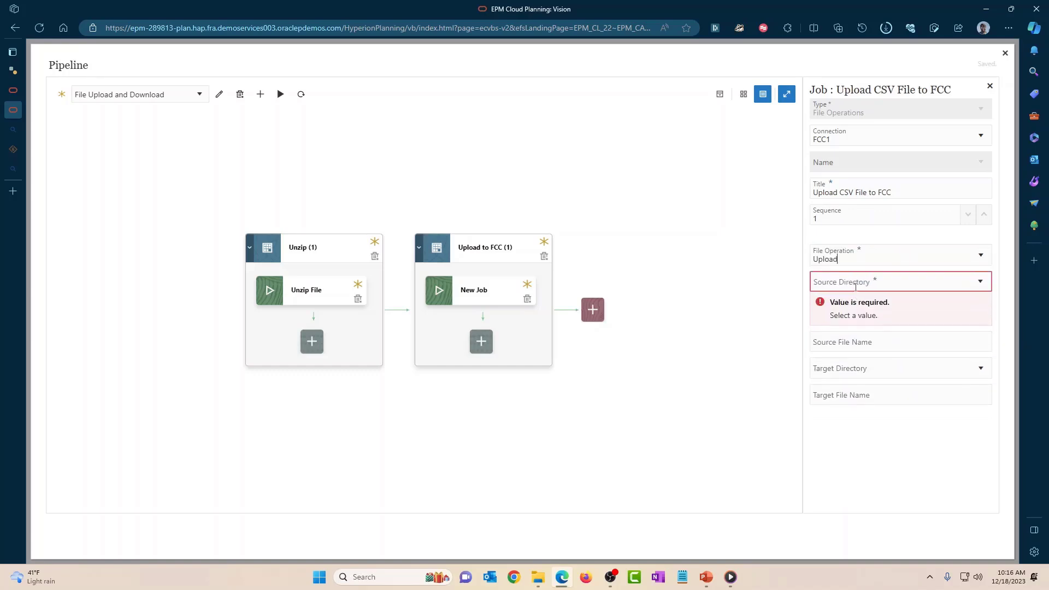
# Set the upload job's source directory to epminbox and its source file name to $PLN_FILE_NAME
pyautogui.click(857, 285)
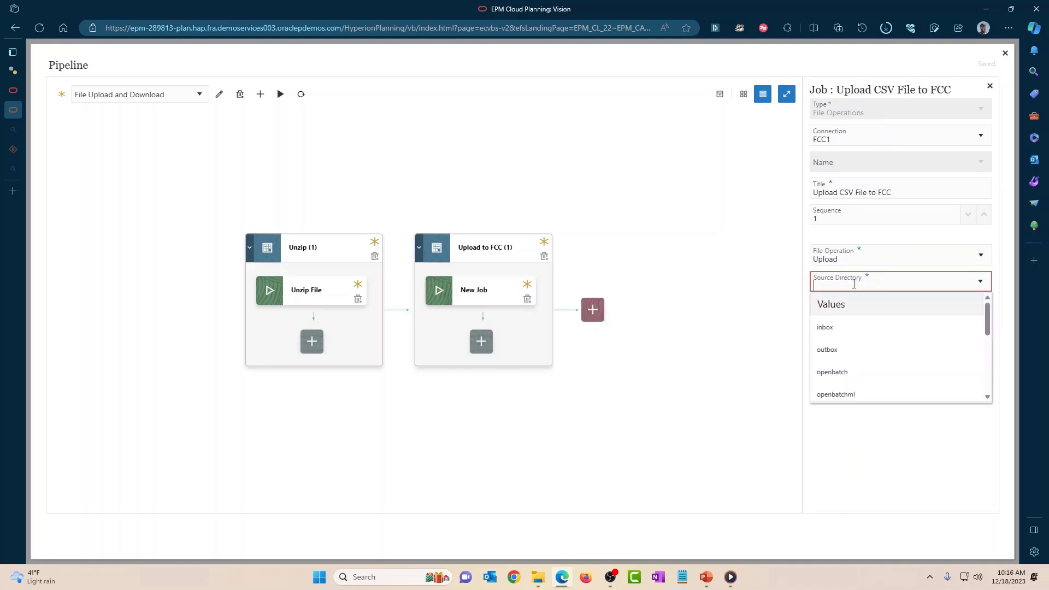
pyautogui.write('epm')
pyautogui.click(848, 326)
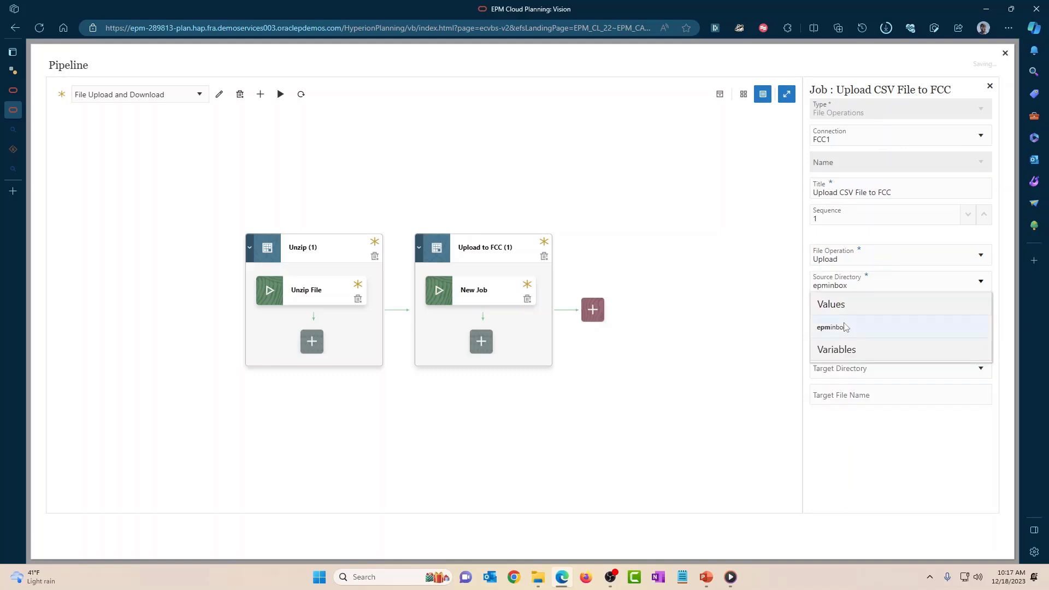
pyautogui.click(846, 309)
pyautogui.write('$PLN_FILE_NAME')
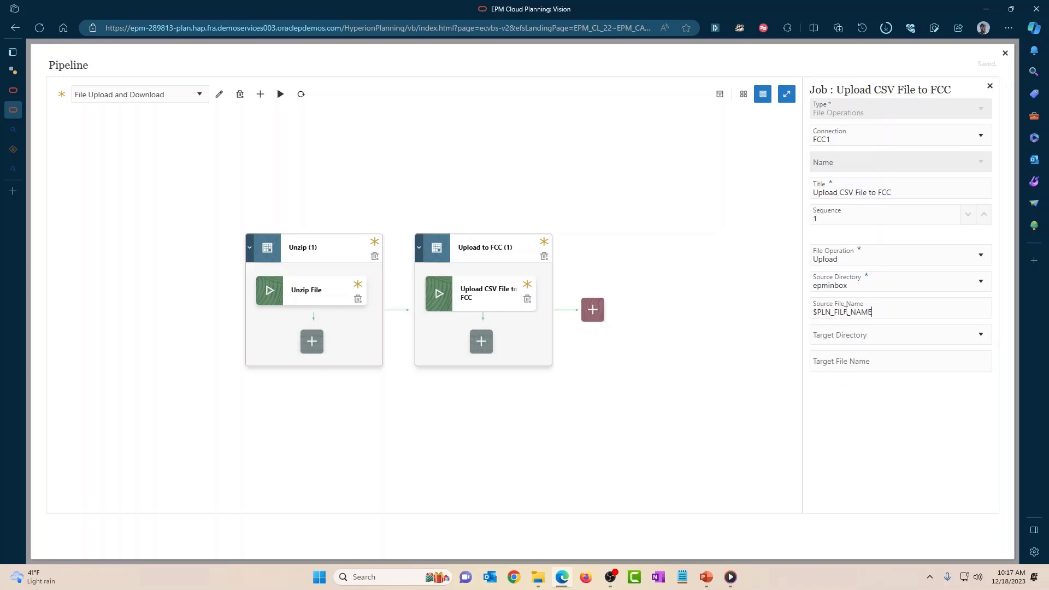
# Set the upload job's target directory to epminbox
pyautogui.click(967, 336)
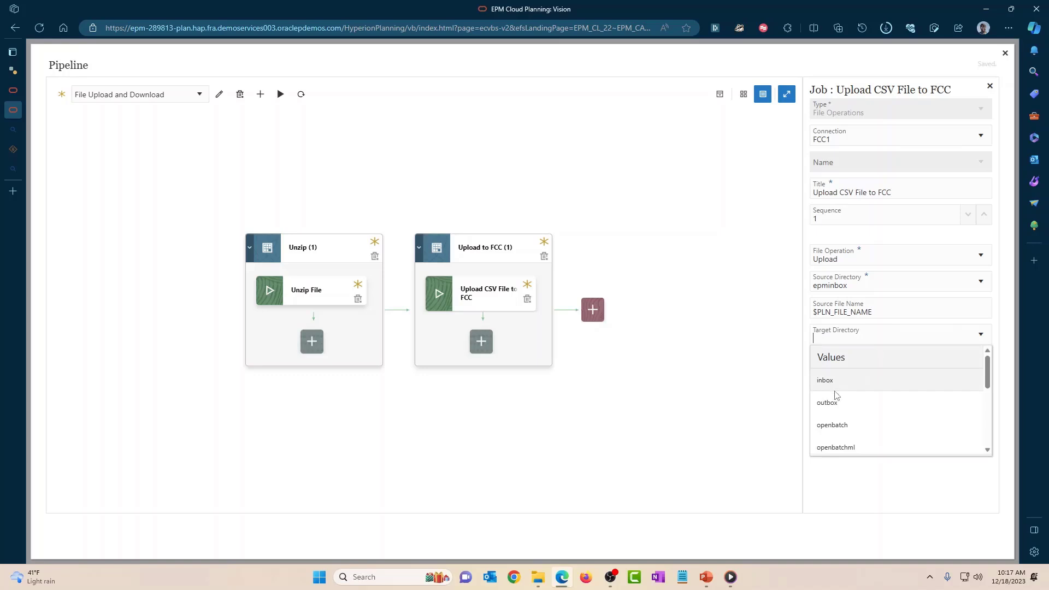
pyautogui.scroll(-1, 847, 432)
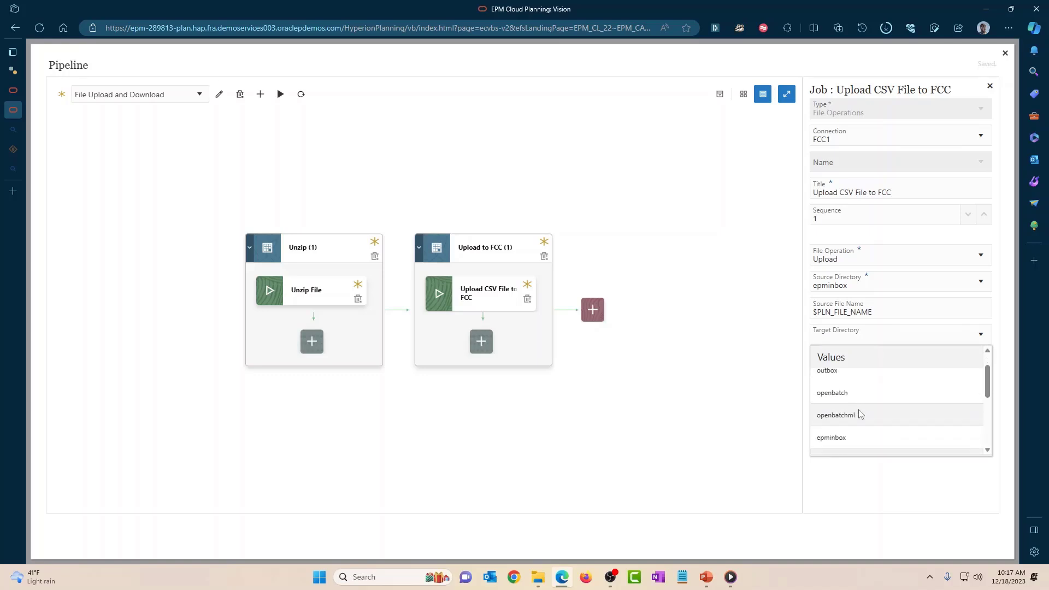
pyautogui.click(851, 438)
pyautogui.click(840, 368)
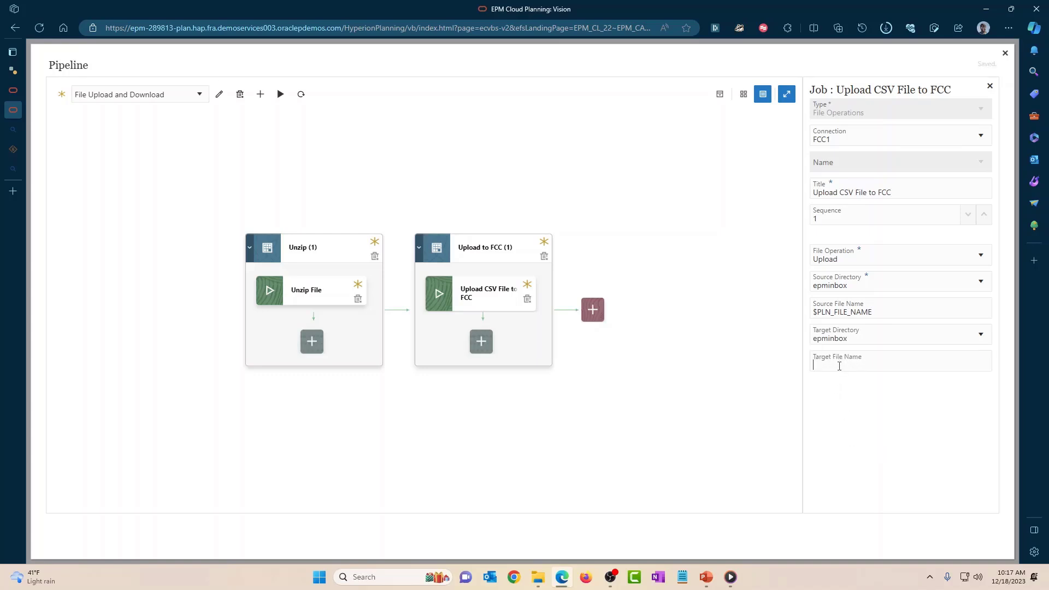
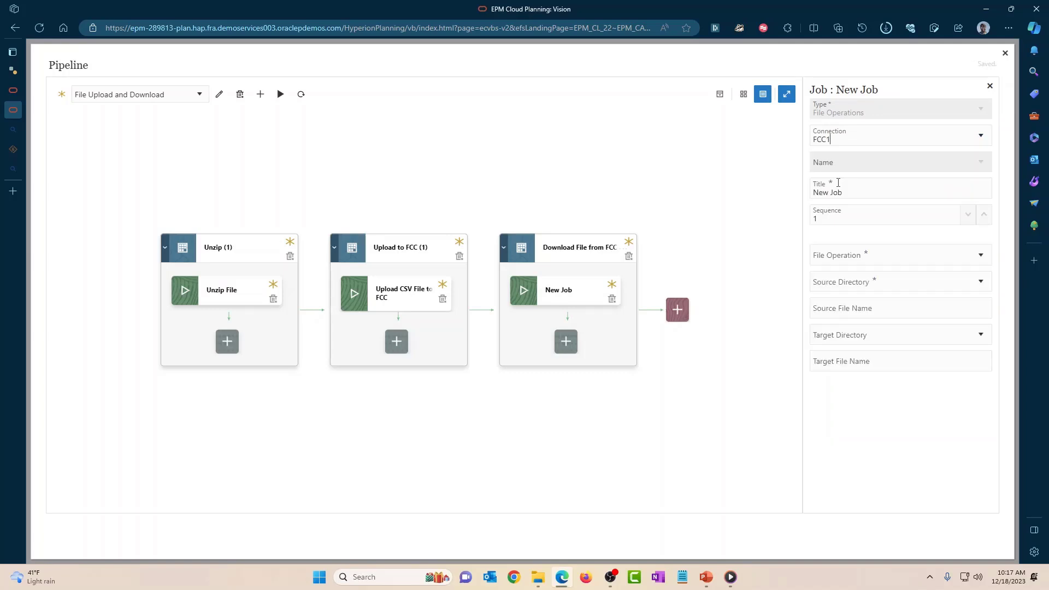
# Title the new job in the third stage Download File from FCC and set its file operation to Download
pyautogui.moveTo(851, 183); pyautogui.dragTo(783, 183)
pyautogui.write('dp')
pyautogui.write('Downoad F')
pyautogui.write('ile from ')
pyautogui.write('FCC')
pyautogui.rightClick(836, 192)
pyautogui.click(837, 234)
pyautogui.click(887, 256)
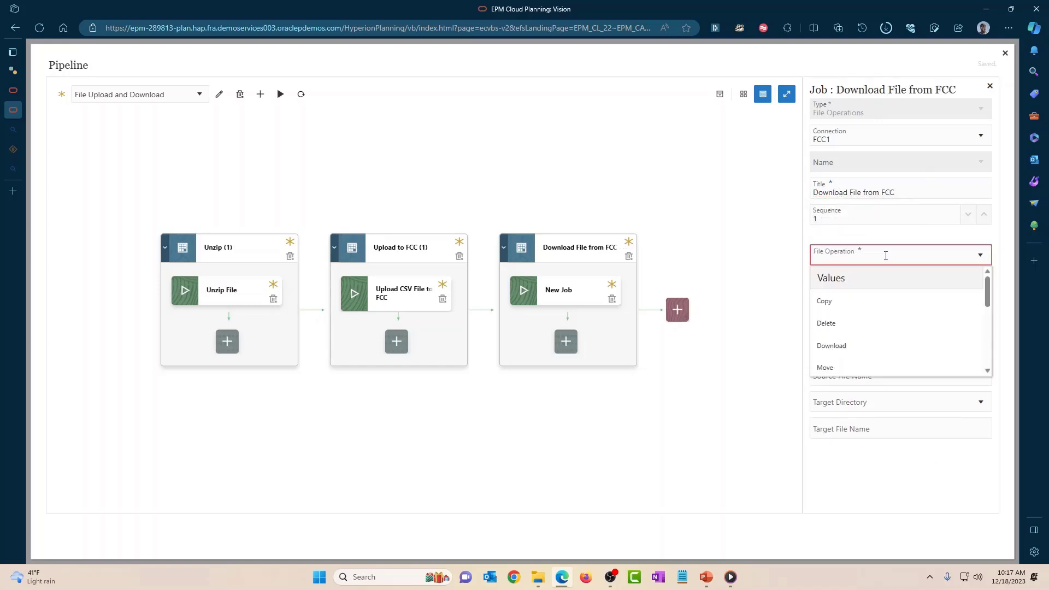
pyautogui.write('dow')
pyautogui.click(858, 300)
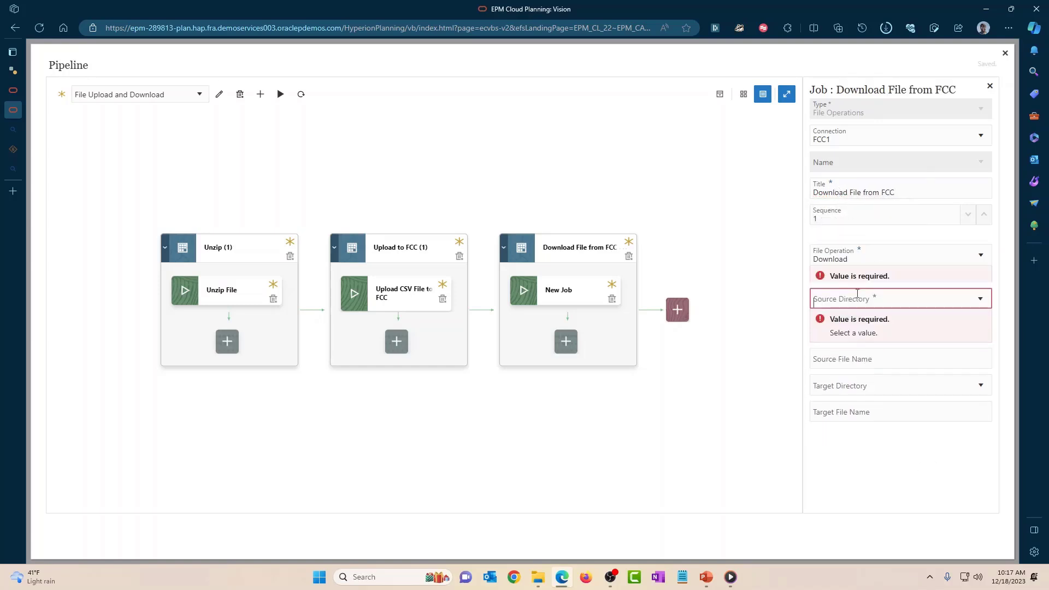
# Set the download job's source directory to epminbox and its source file name to $FCC_FILE_NAME
pyautogui.click(849, 281)
pyautogui.write('epm')
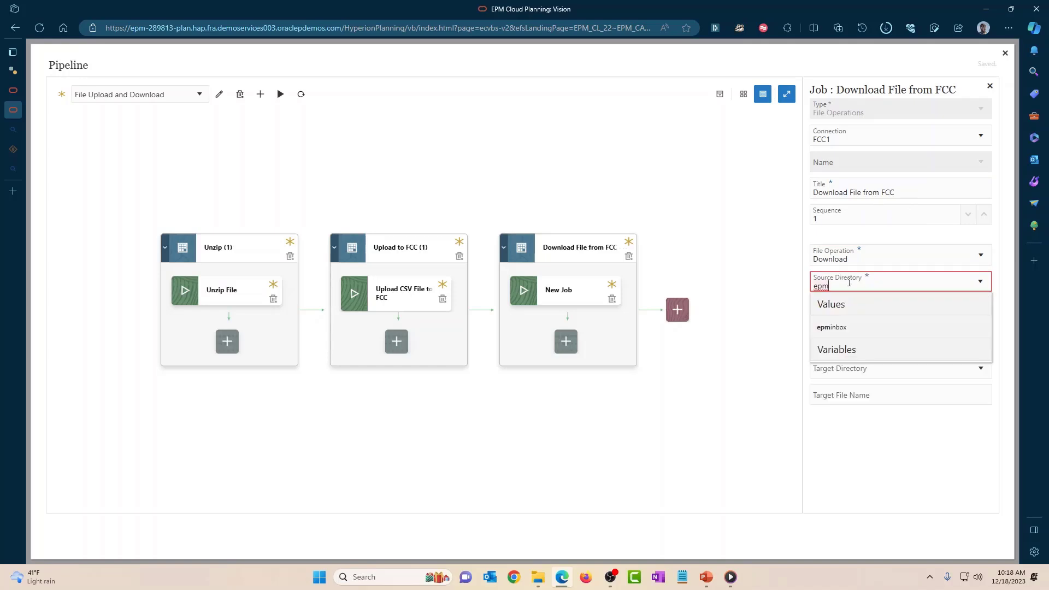
pyautogui.click(846, 326)
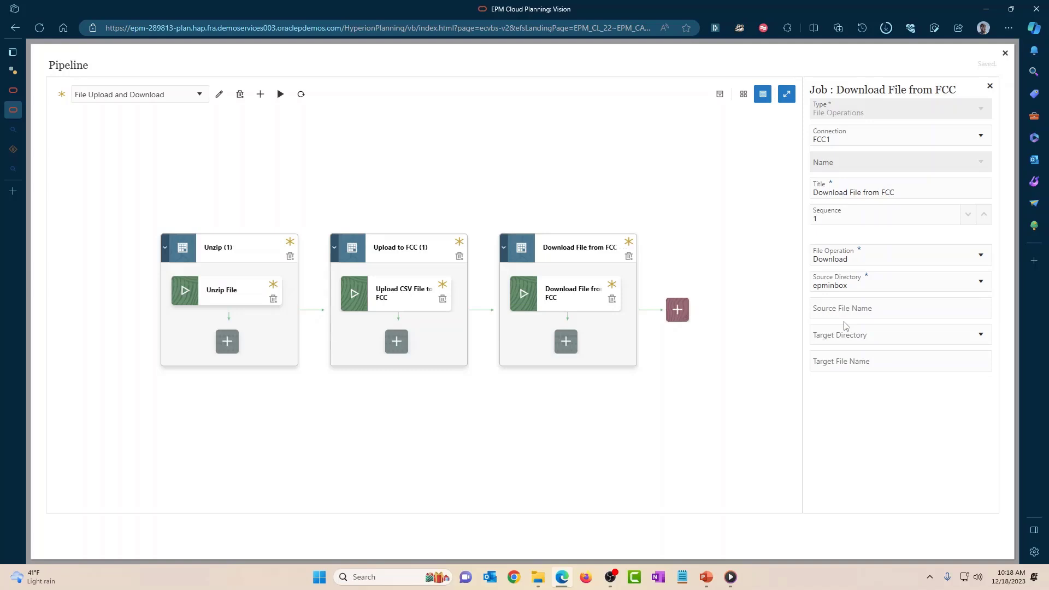
pyautogui.click(851, 310)
pyautogui.write('$FCC_FILE_NAME')
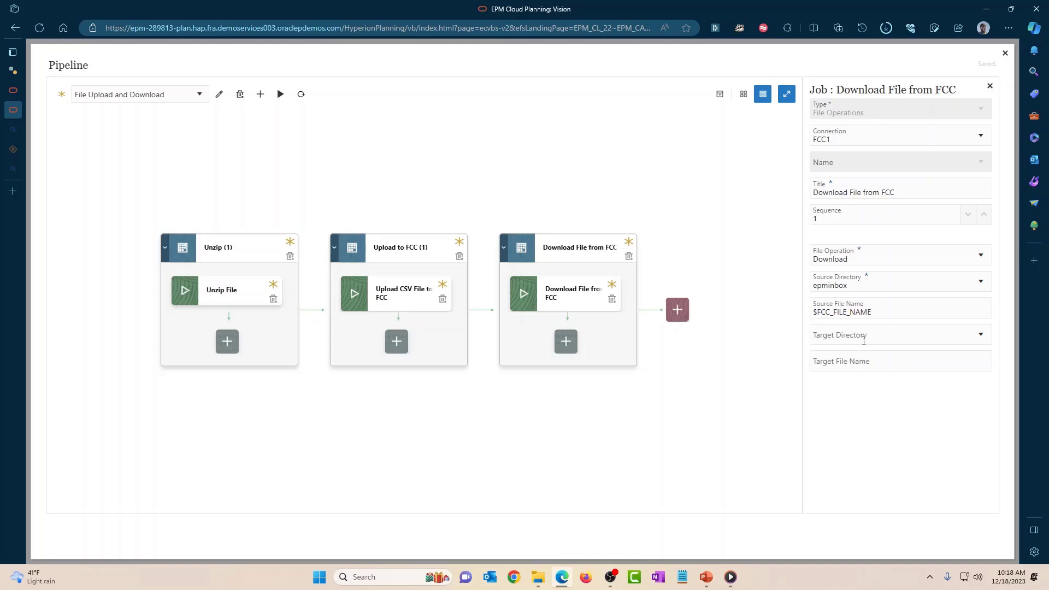
# Set the download job's target directory to inbox and close the pipeline editor
pyautogui.click(864, 342)
pyautogui.click(846, 378)
pyautogui.click(844, 364)
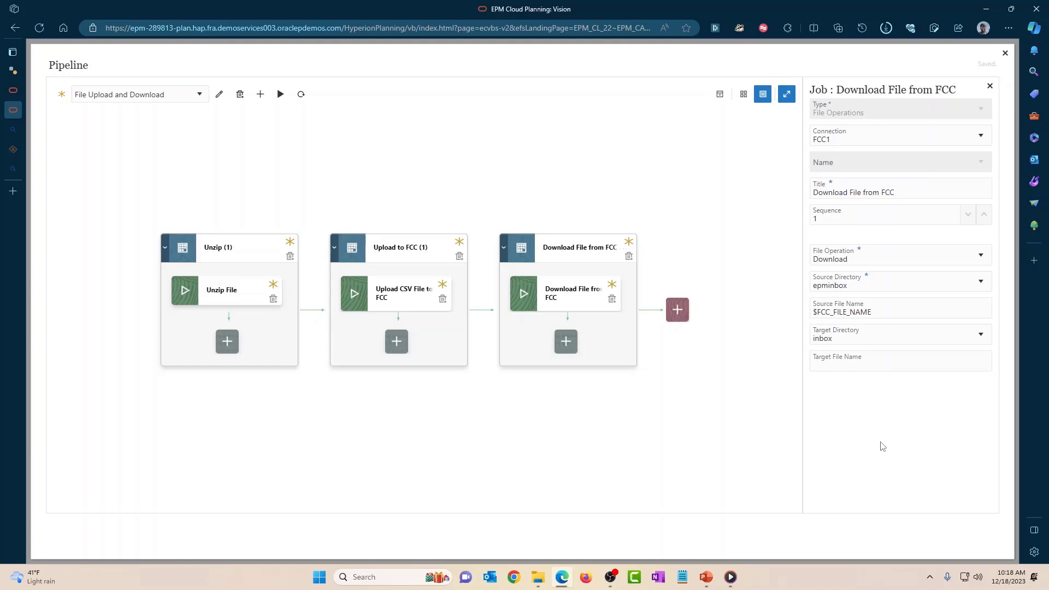
pyautogui.click(879, 425)
pyautogui.click(1005, 52)
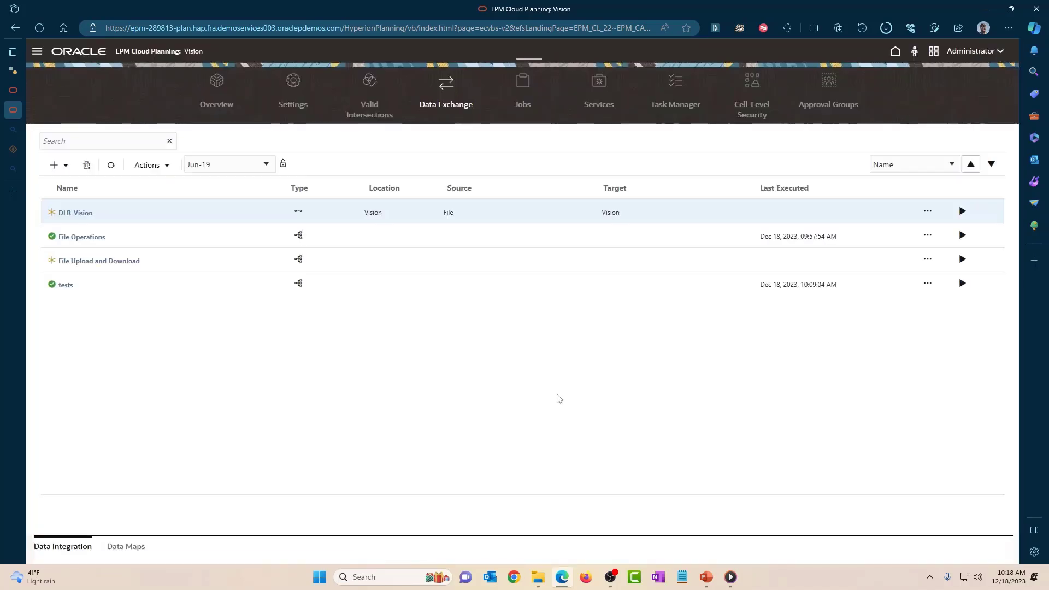
# Examine the Vision application's files in the Inbox/Outbox Explorer sorted newest first, and return to the Data Exchange page
pyautogui.click(220, 81)
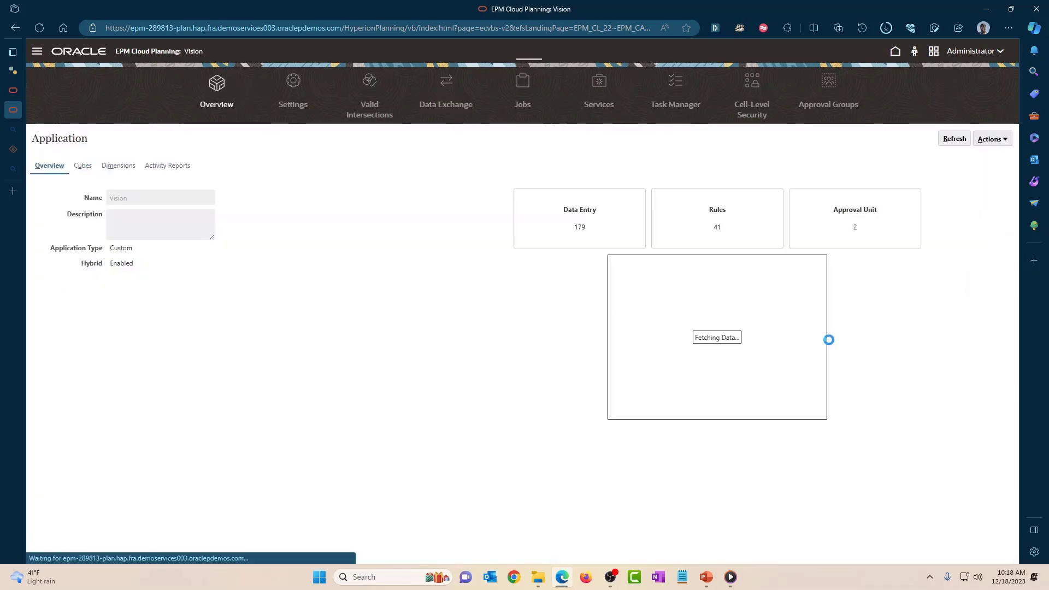
pyautogui.click(1003, 143)
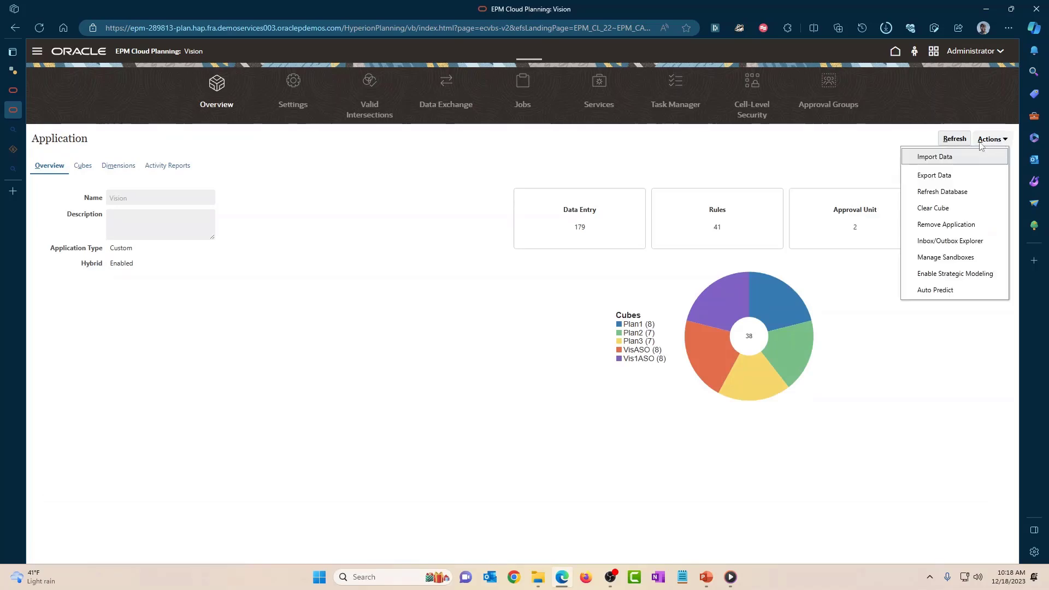
pyautogui.click(949, 241)
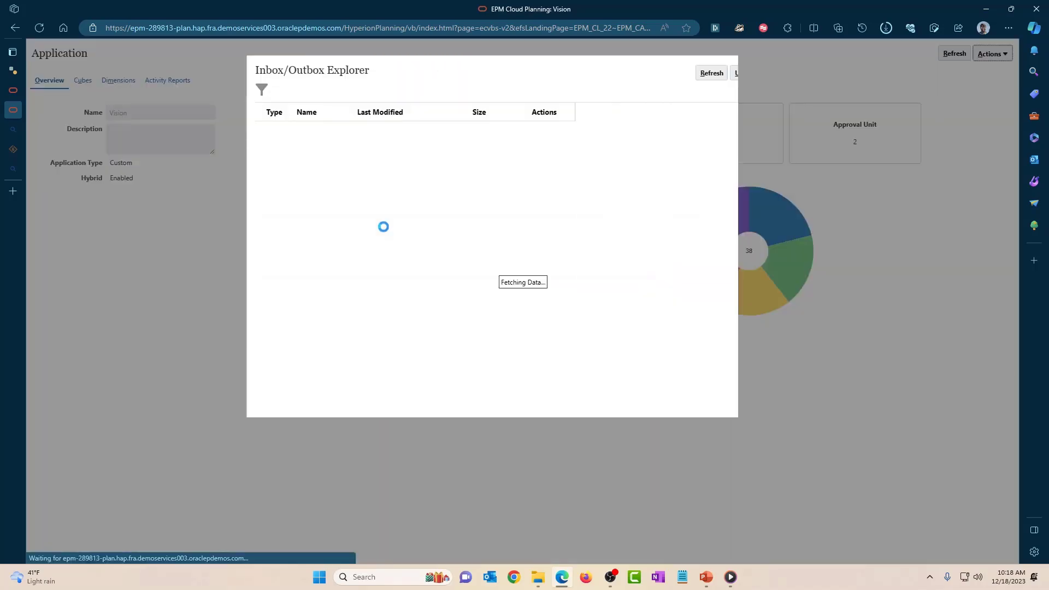
pyautogui.click(670, 154)
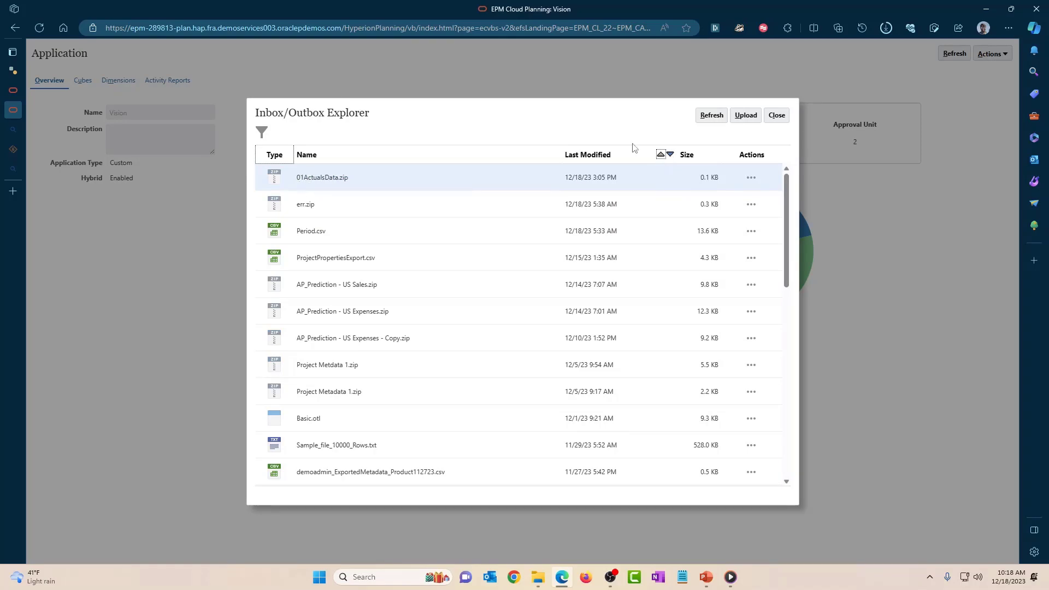
pyautogui.click(777, 115)
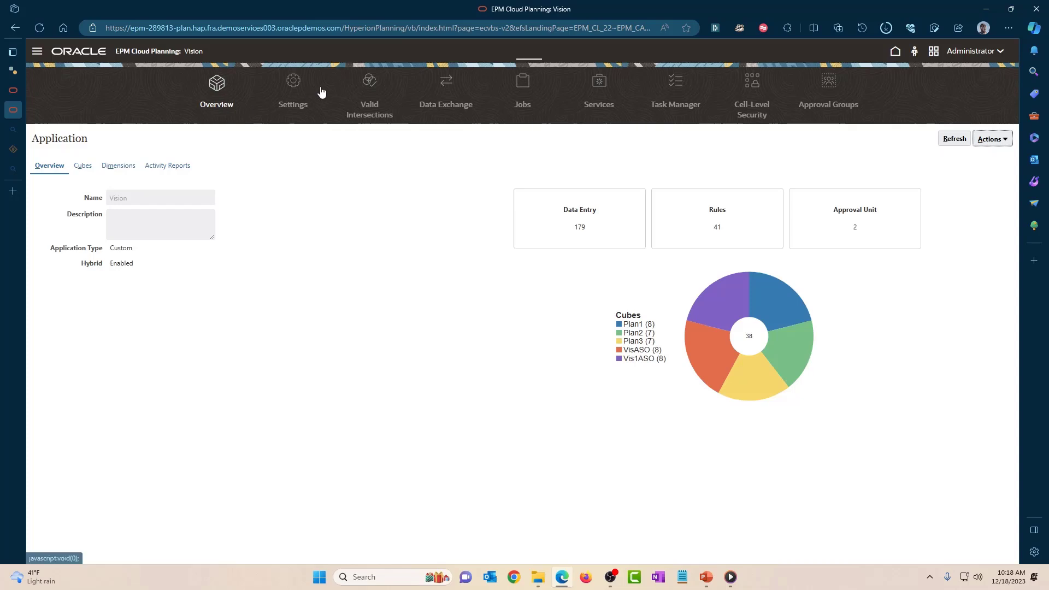
pyautogui.click(449, 85)
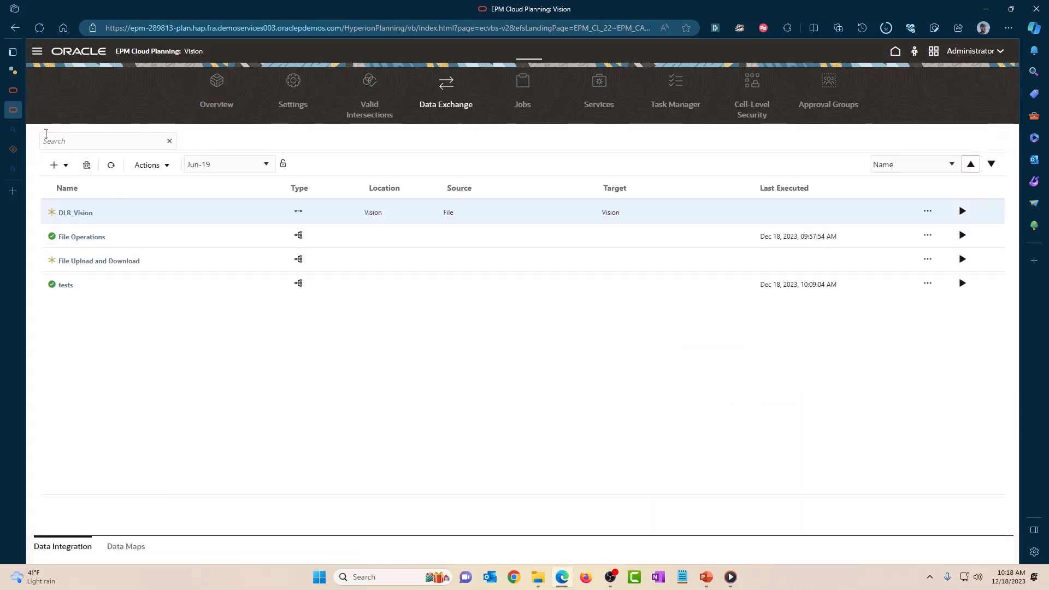
# Delete FCCActualsData.zip from the VisCnsl application's Inbox/Outbox Explorer on the FCC instance, sorting the files newest first
pyautogui.click(13, 90)
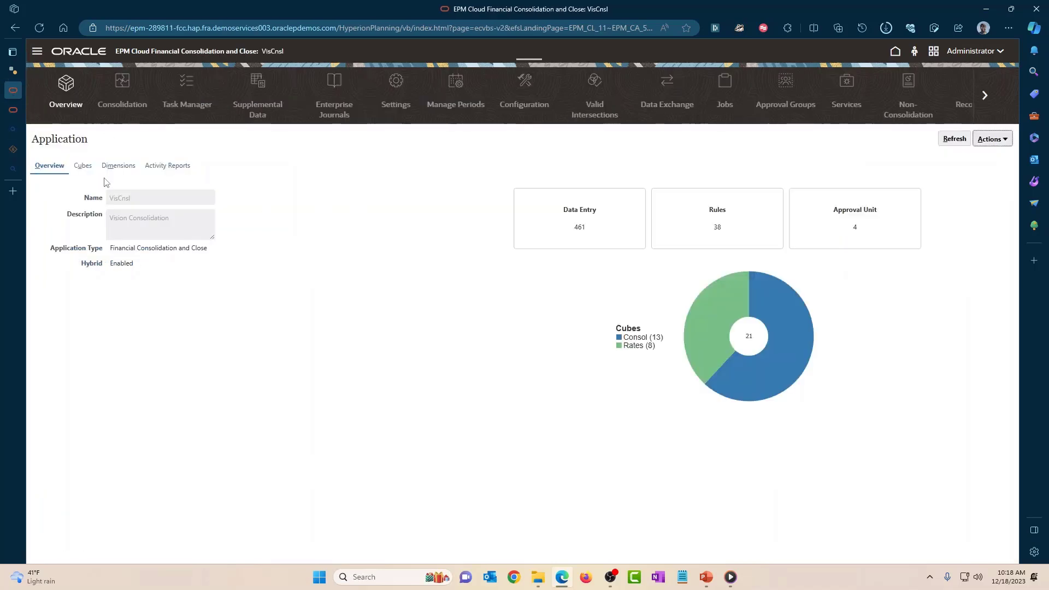
pyautogui.click(981, 140)
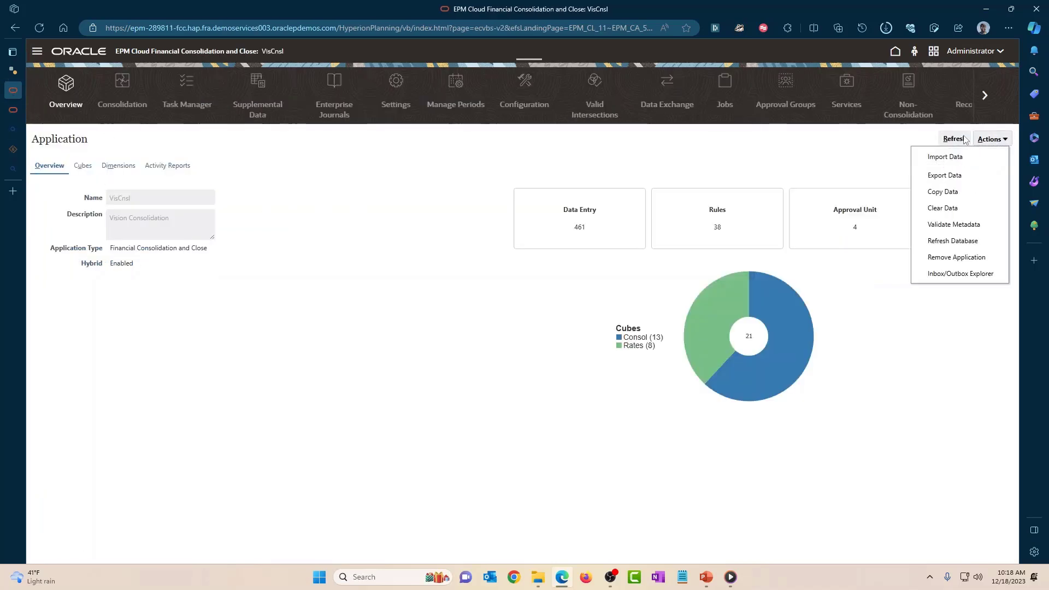
pyautogui.click(960, 273)
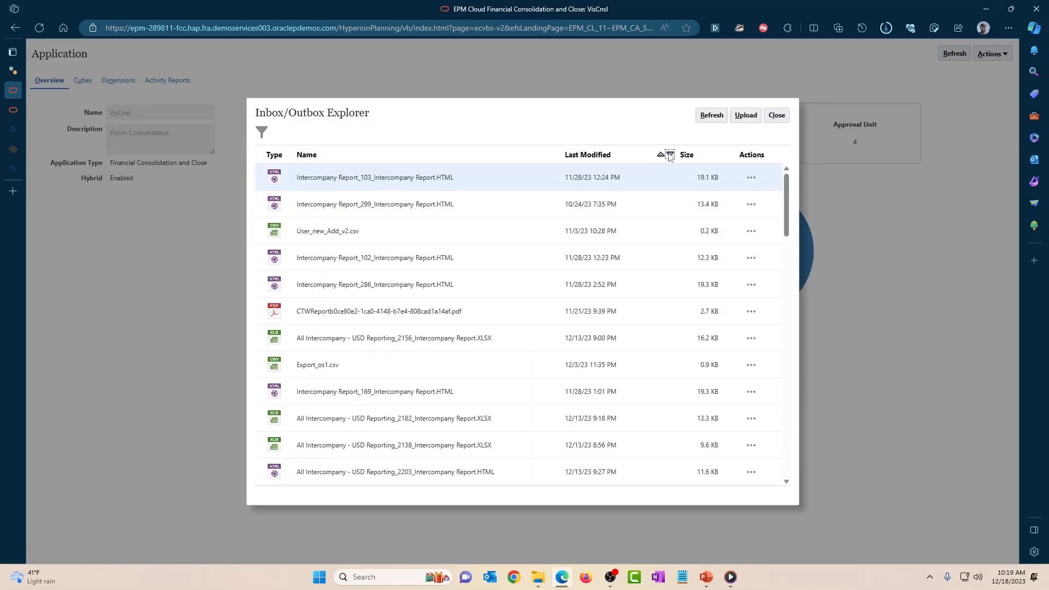
pyautogui.click(670, 155)
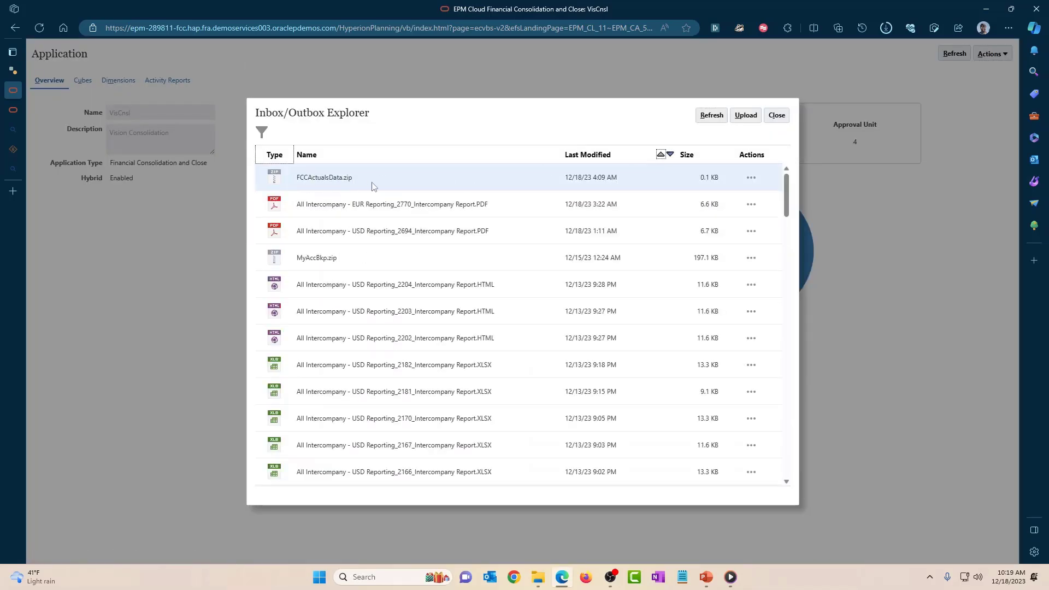
pyautogui.click(751, 184)
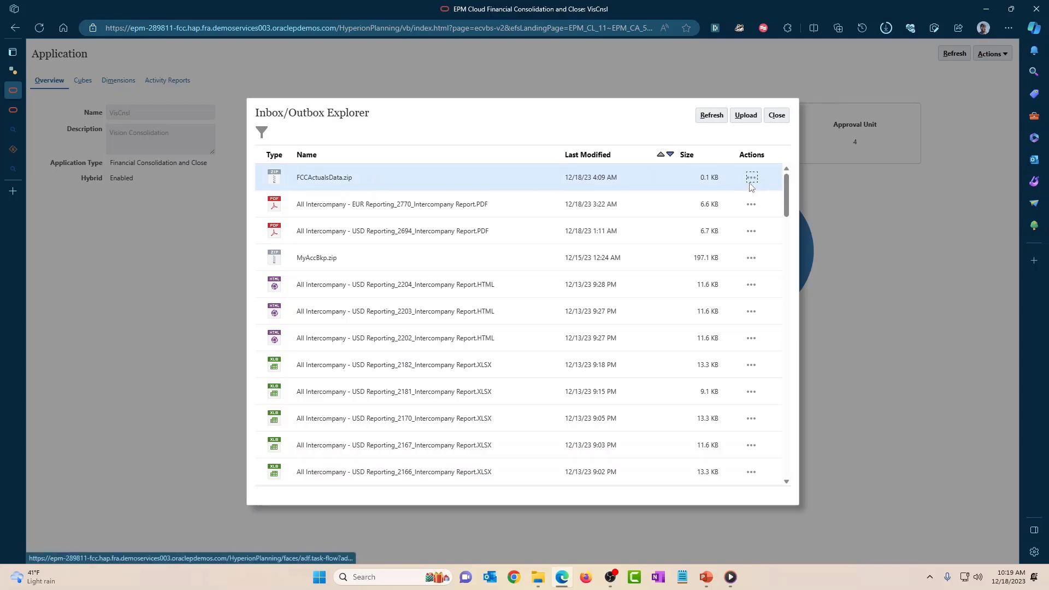
pyautogui.click(730, 190)
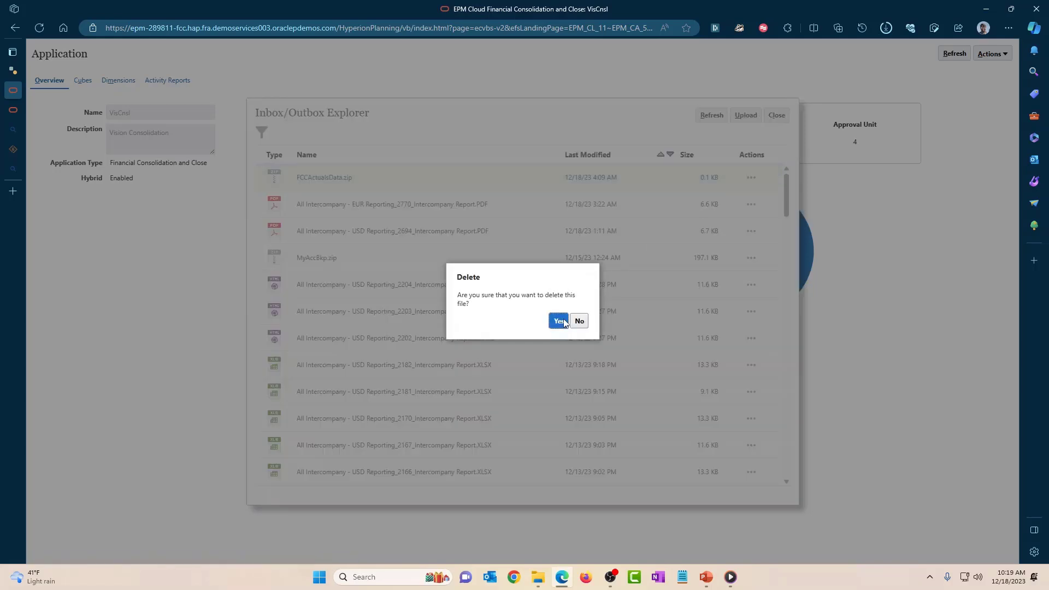
pyautogui.click(558, 321)
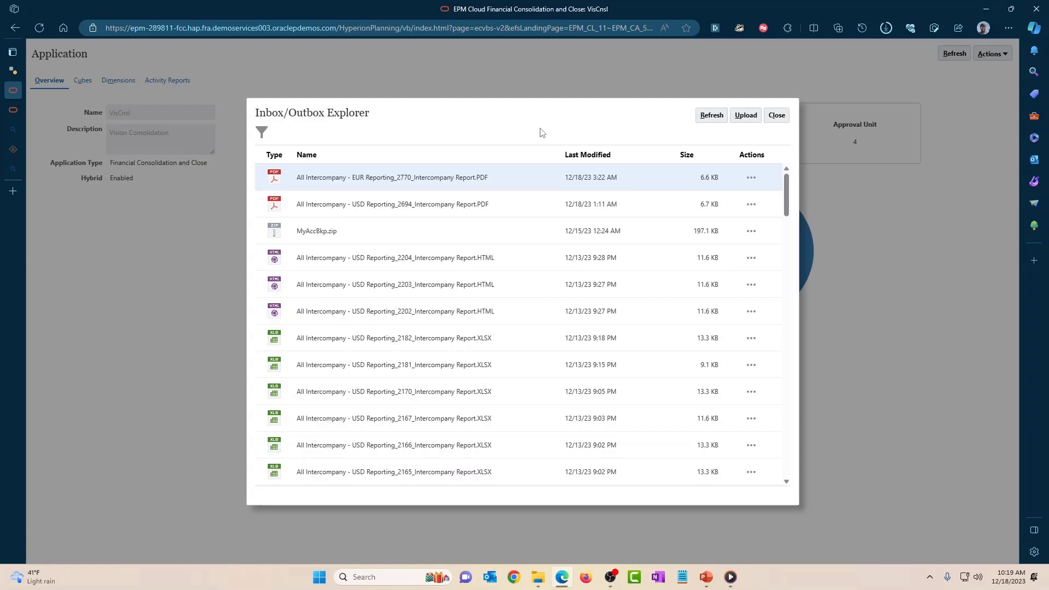
pyautogui.click(777, 115)
# Start a run of the File Upload and Download pipeline in Planning with zip file name 01ActualsData.zip and CSV file name Actuals.csv
pyautogui.click(15, 110)
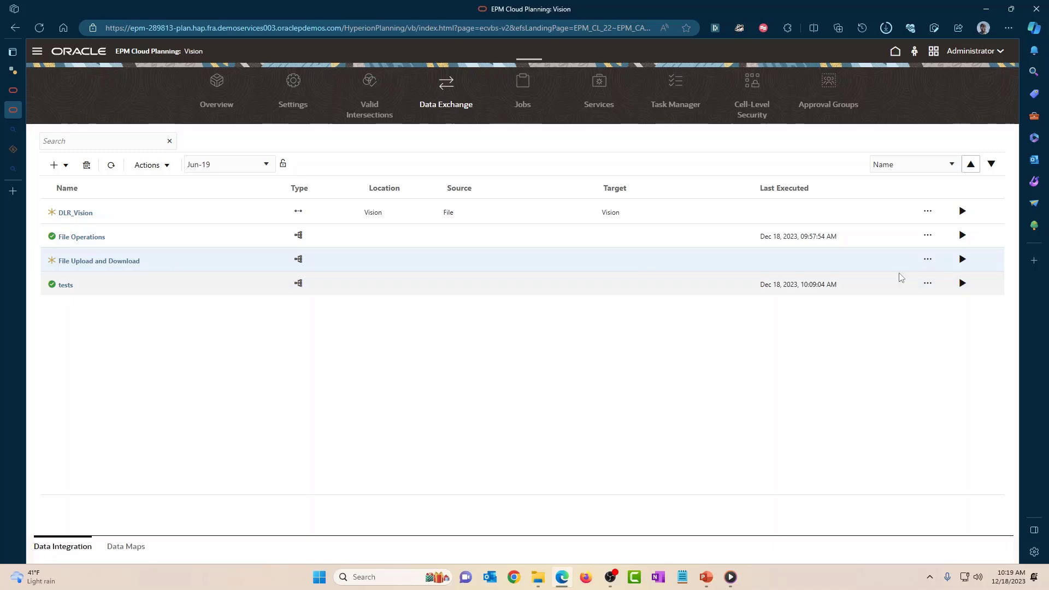
pyautogui.click(962, 260)
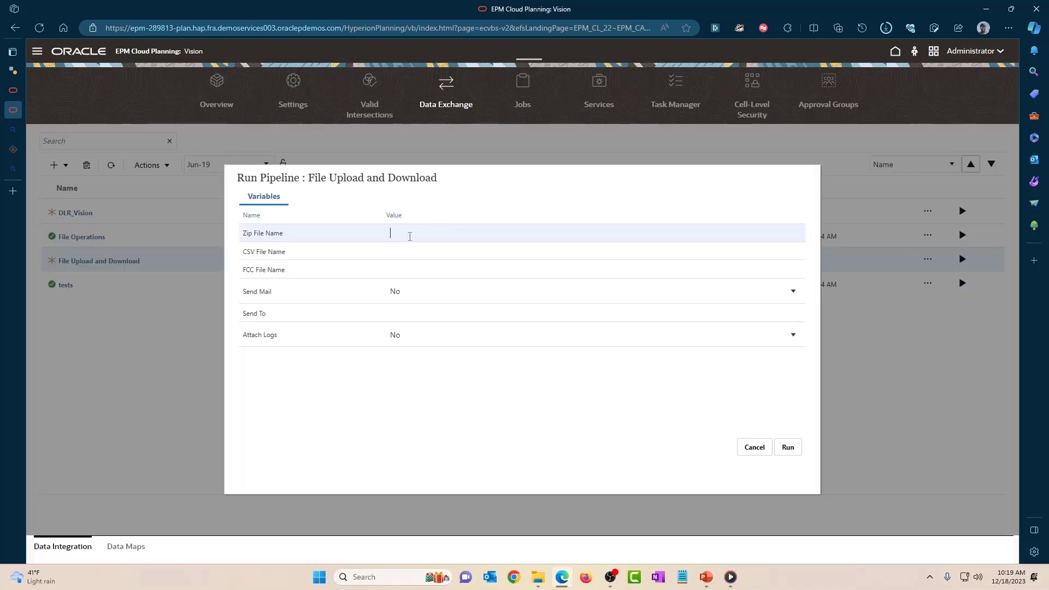
pyautogui.press('super+e')
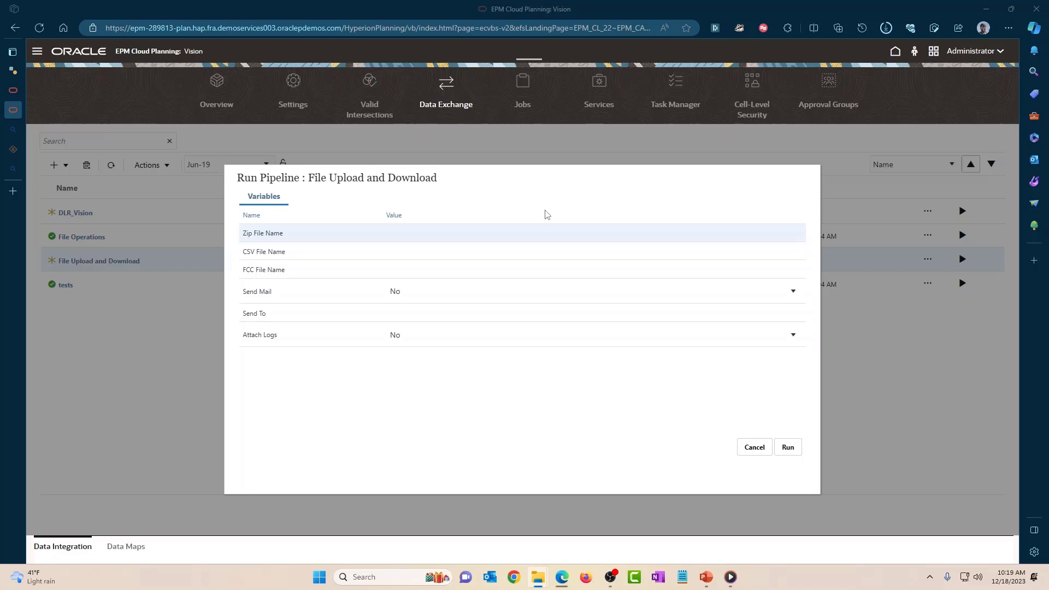
pyautogui.click(409, 233)
pyautogui.write('01ActualsData.zip')
pyautogui.click(409, 250)
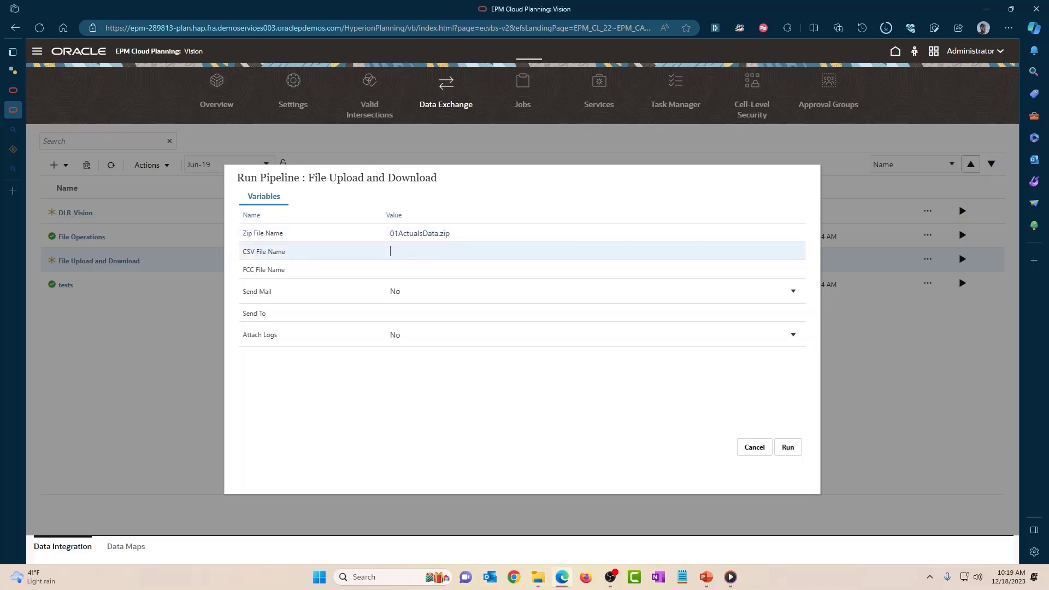
pyautogui.write('Actuals.csv')
# Set the FCC file name to FCC_DEC18_Actuals.csv, run the pipeline and refresh its status
pyautogui.click(420, 271)
pyautogui.write('FCC_Actuals')
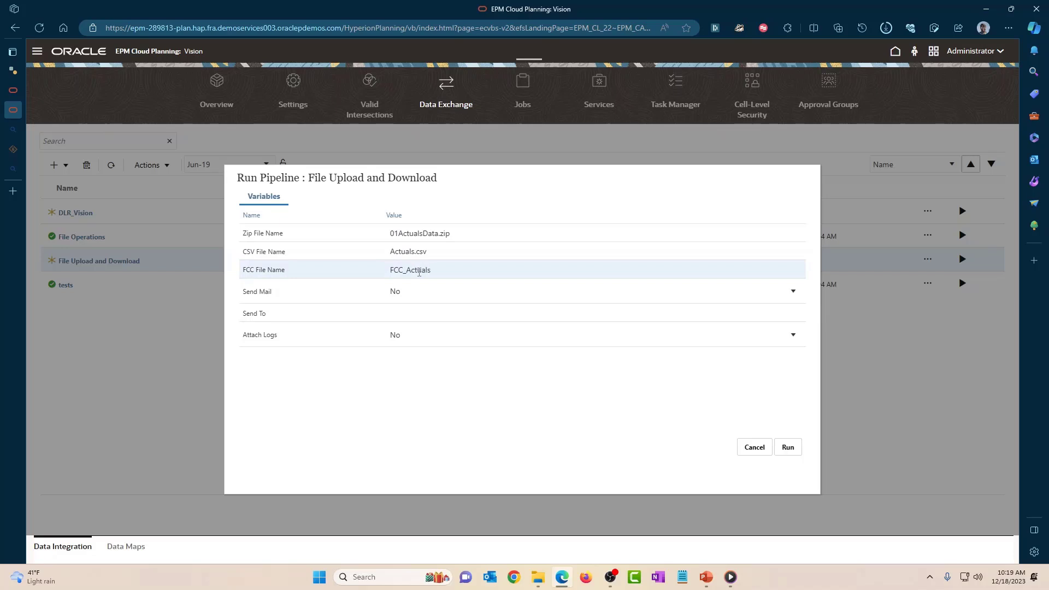
pyautogui.write('.csv')
pyautogui.write('DEC18_')
pyautogui.click(441, 233)
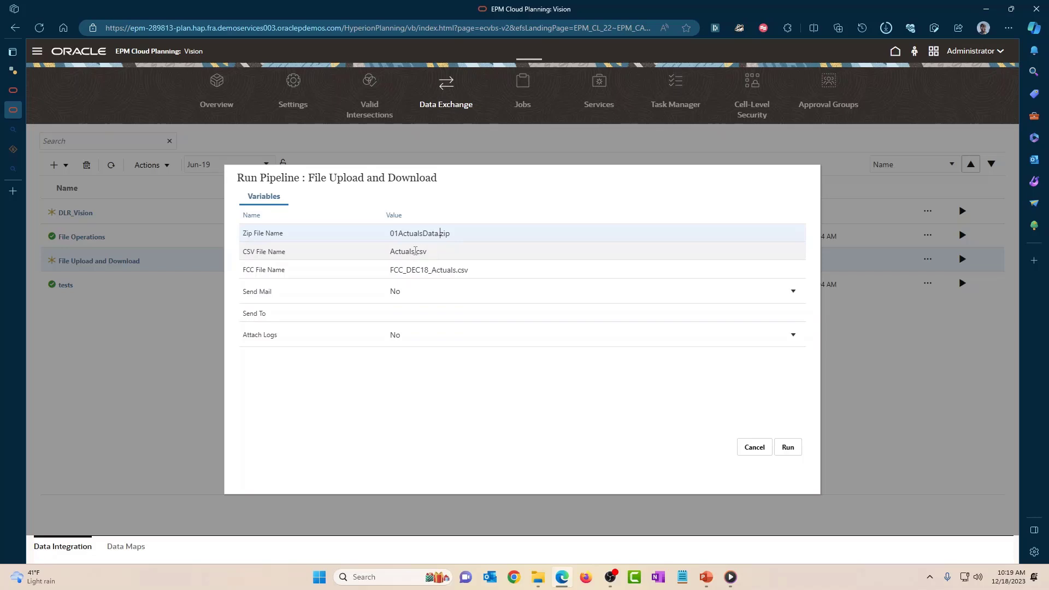
pyautogui.moveTo(391, 273); pyautogui.dragTo(470, 271)
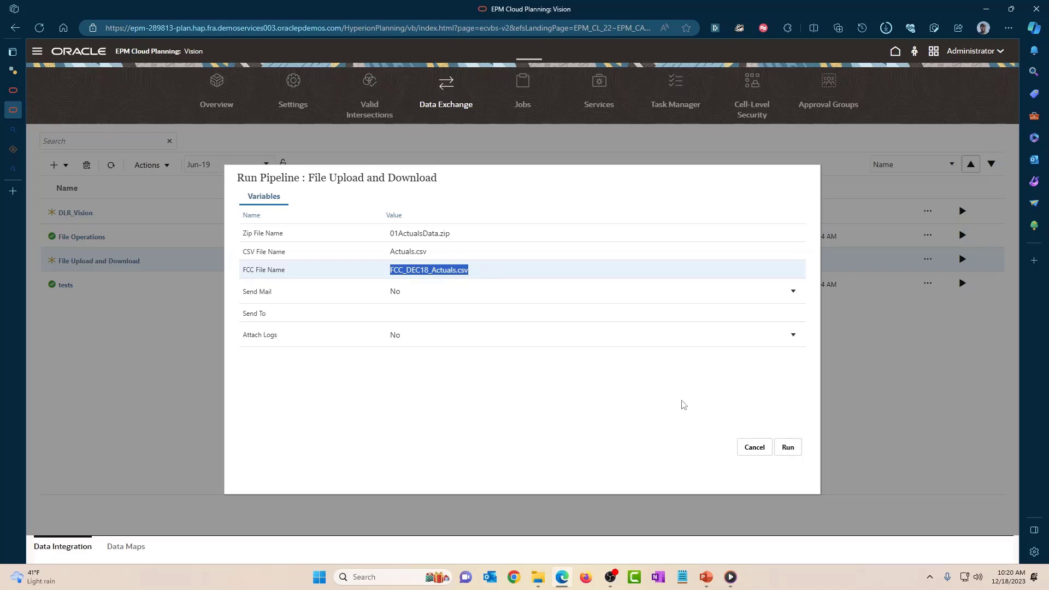
pyautogui.click(789, 448)
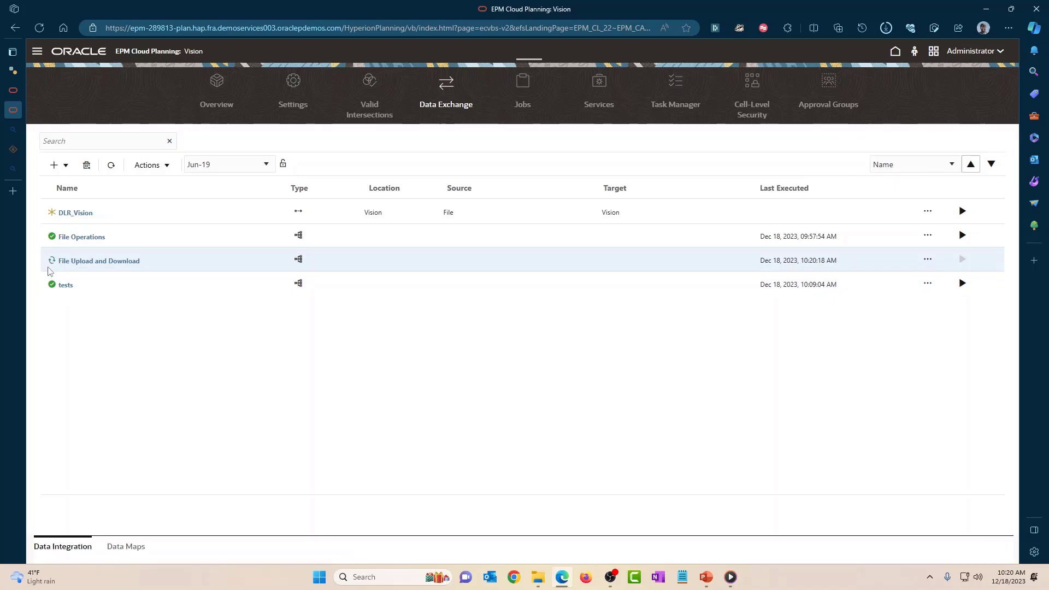
pyautogui.click(111, 165)
# Check the FCC instance's Inbox/Outbox Explorer, sorted newest first, for the uploaded FCC_DEC18_Actuals.csv
pyautogui.click(13, 91)
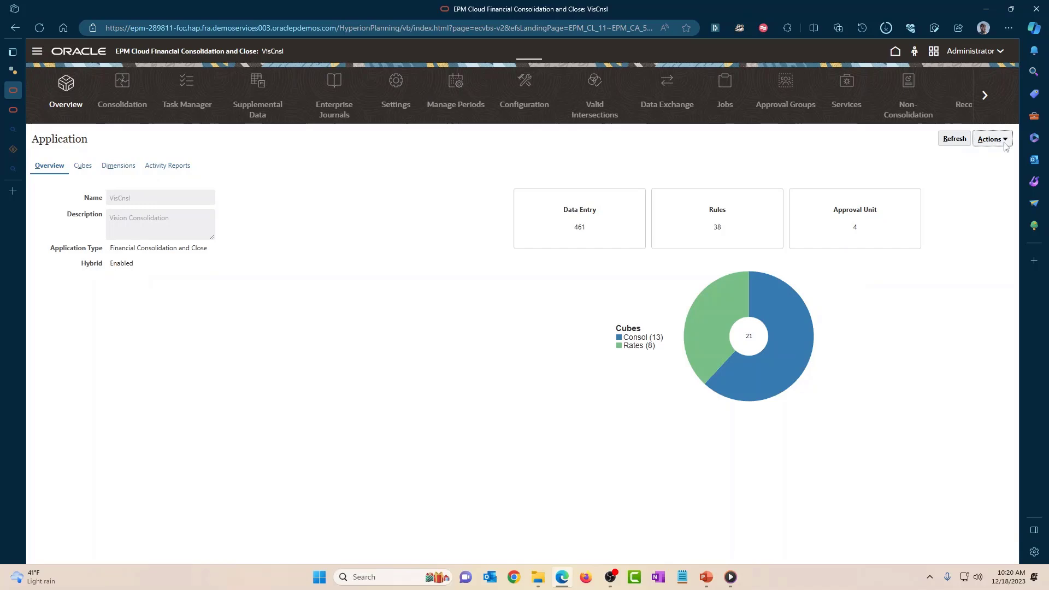
pyautogui.click(1004, 144)
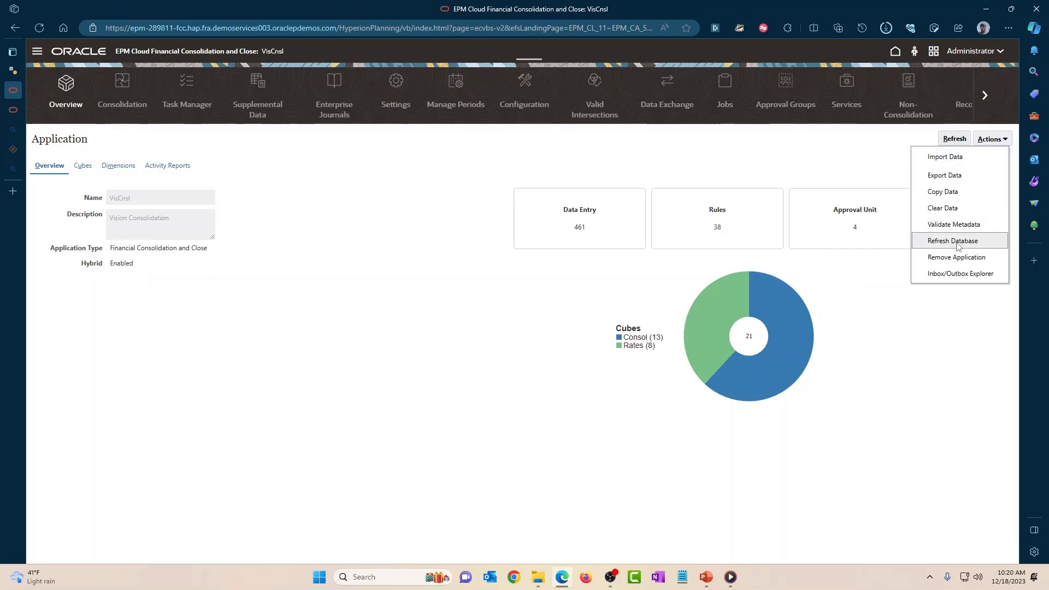
pyautogui.click(932, 272)
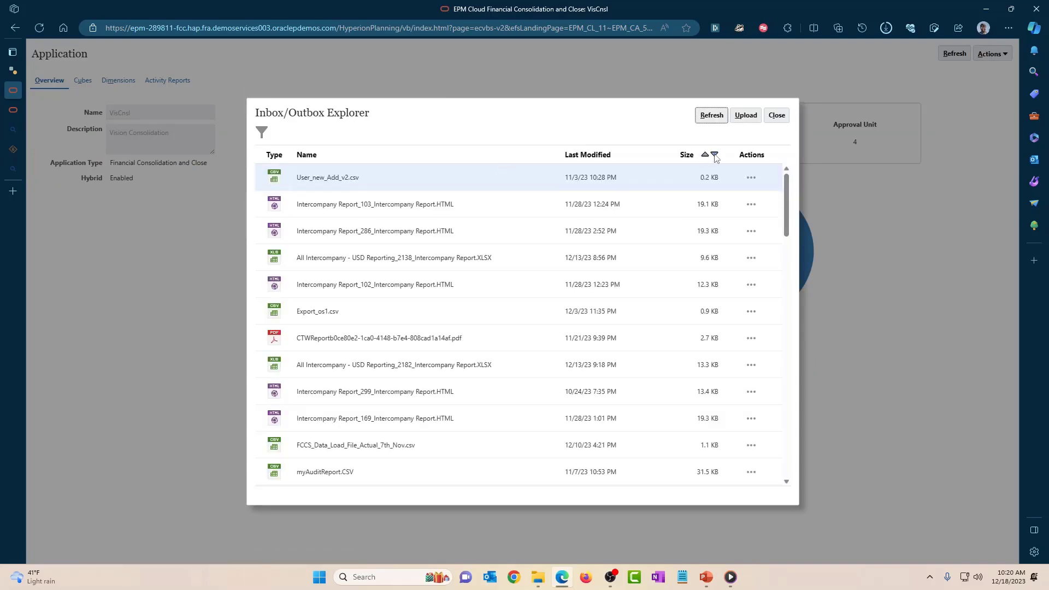
pyautogui.click(671, 156)
pyautogui.click(407, 187)
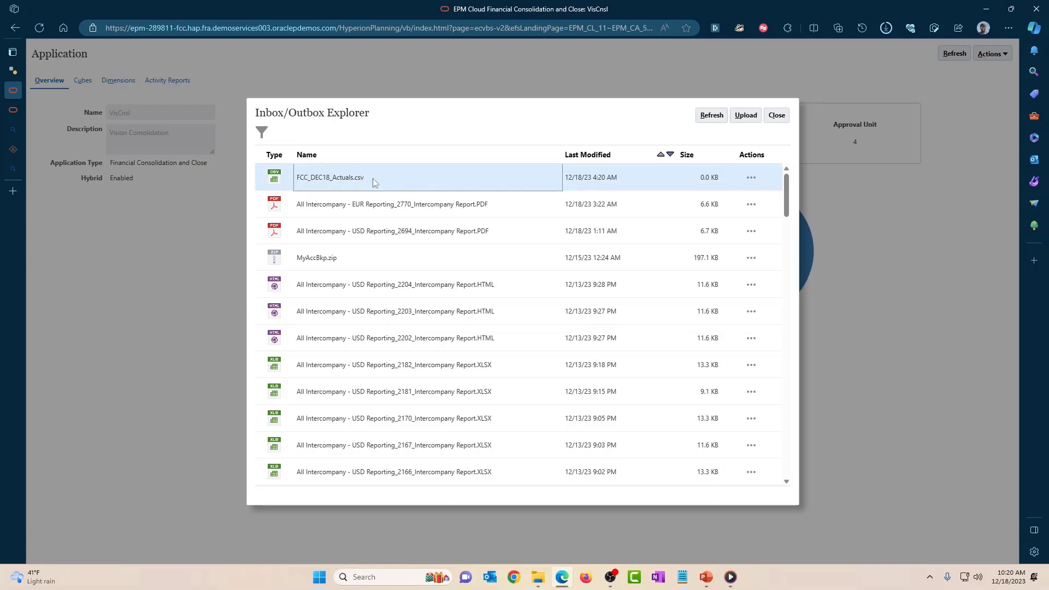
# Examine 01ActualsData.zip and the unzipped Actuals.csv in Vision's Inbox/Outbox Explorer sorted newest first, and compare them with the FCC files
pyautogui.click(13, 109)
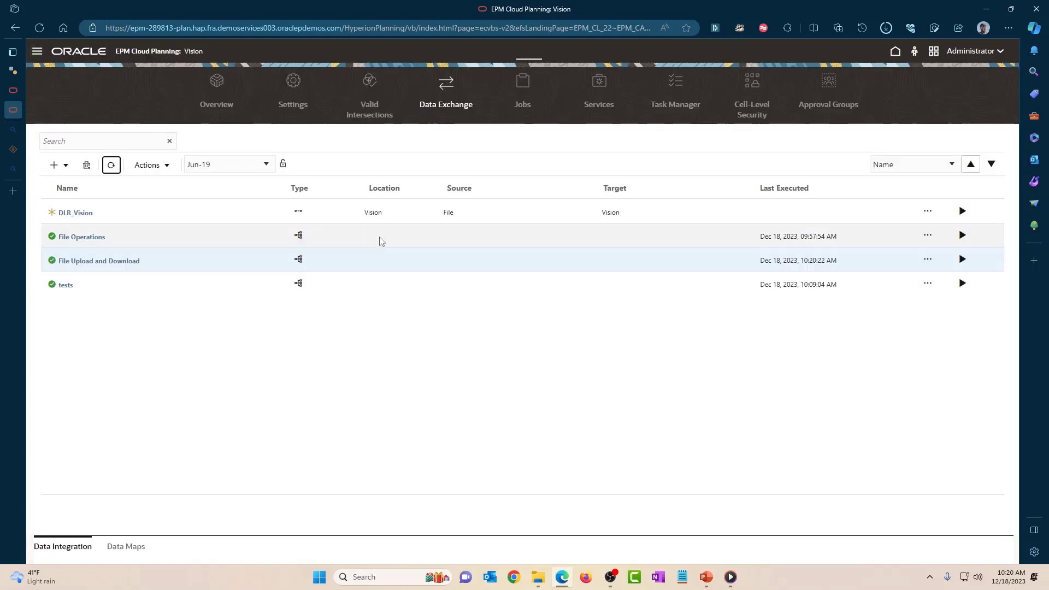
pyautogui.click(224, 98)
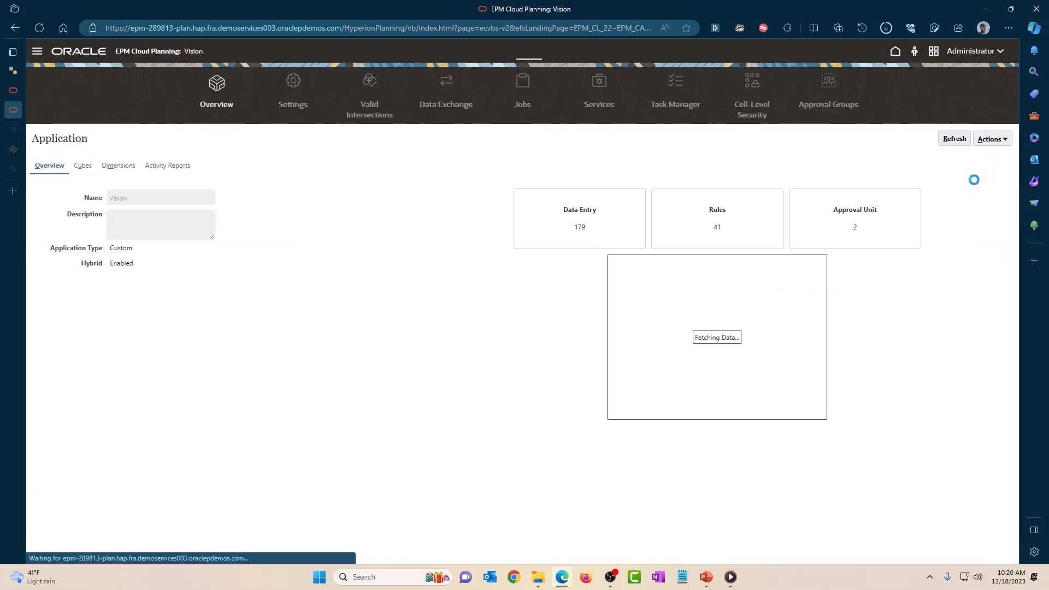
pyautogui.click(1008, 140)
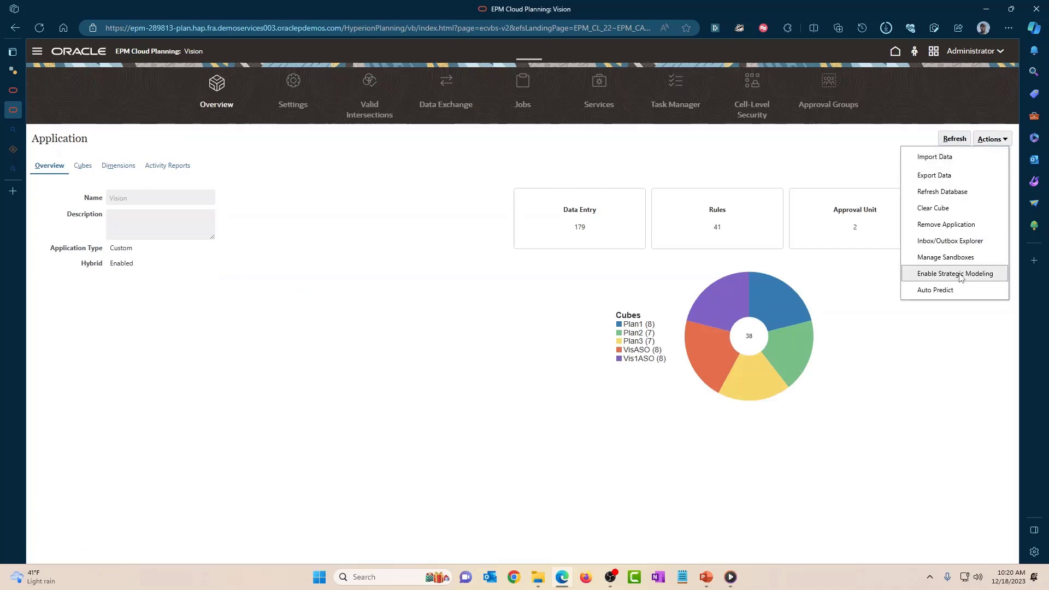
pyautogui.click(956, 244)
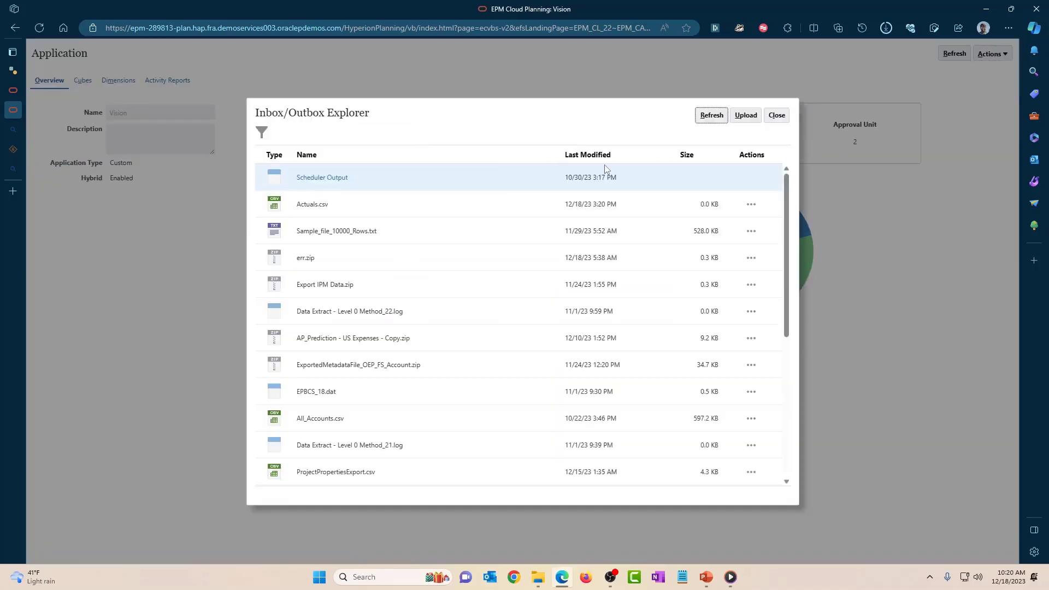
pyautogui.click(671, 155)
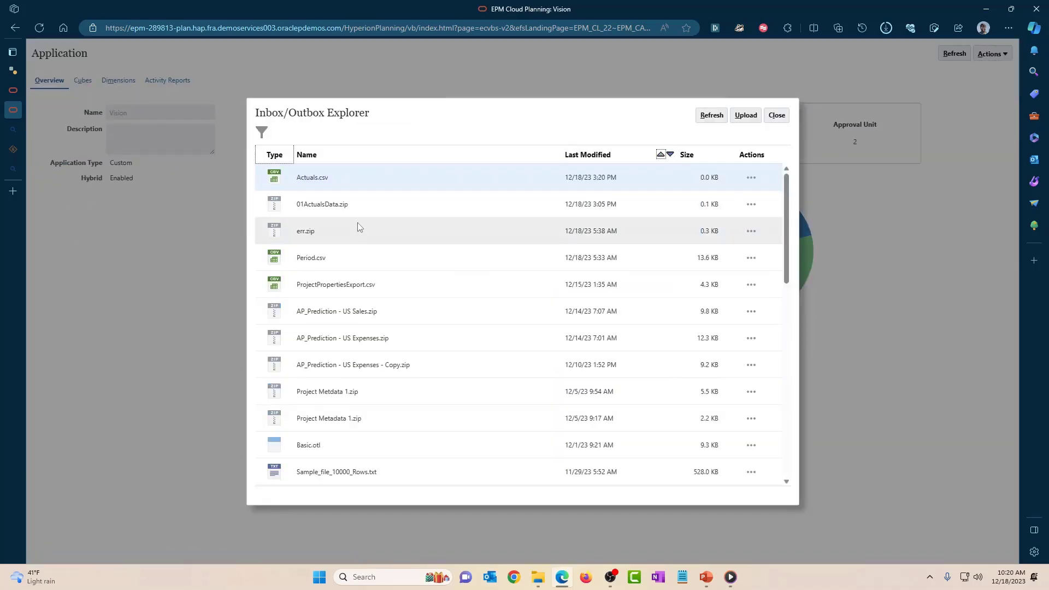
pyautogui.click(364, 208)
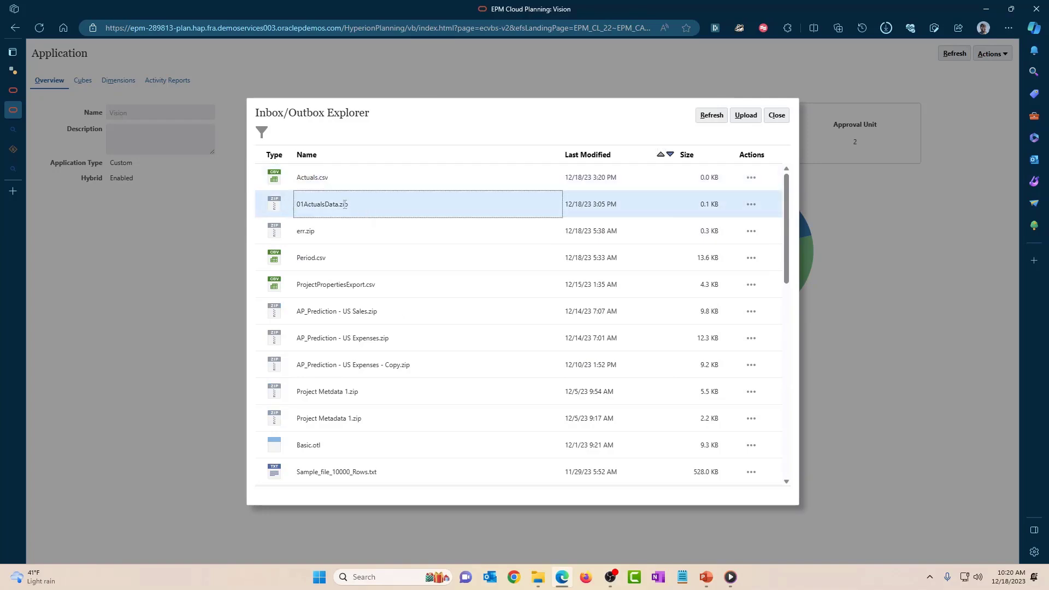
pyautogui.click(356, 187)
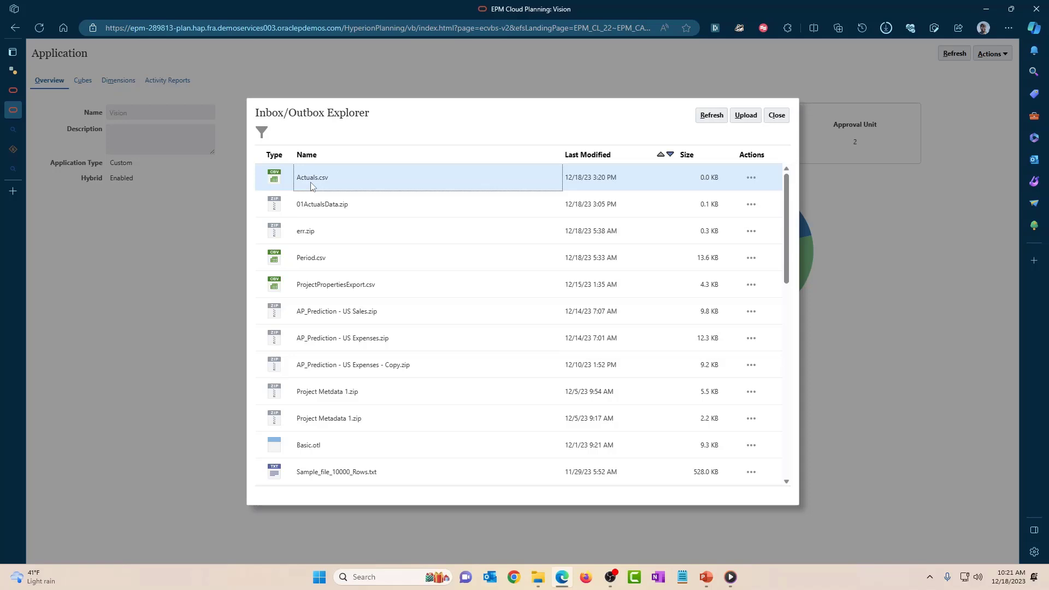
pyautogui.click(14, 89)
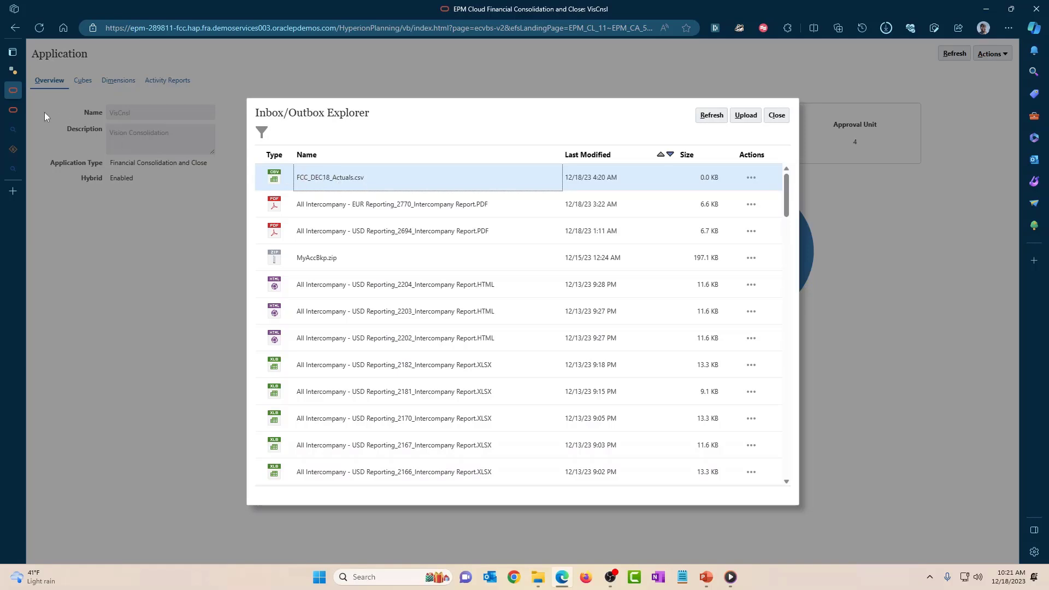
pyautogui.click(13, 110)
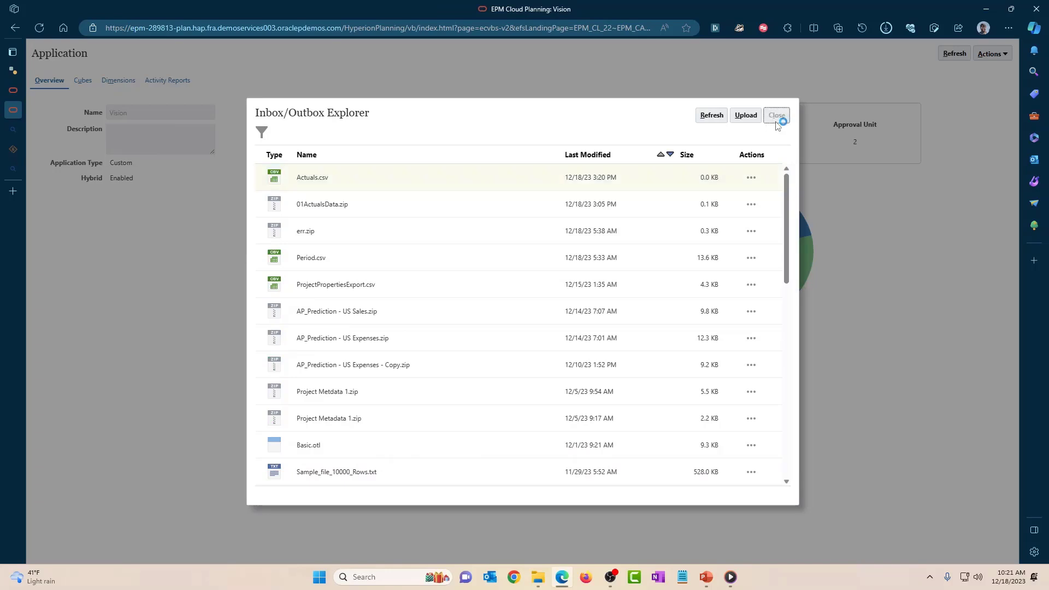
pyautogui.click(777, 115)
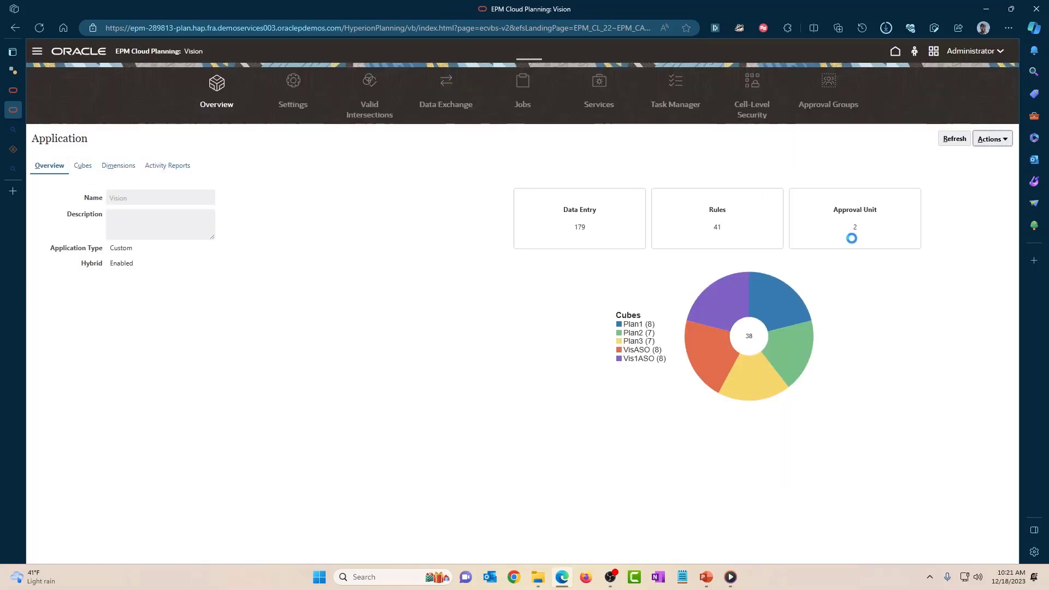
# Look for the downloaded FCC_DEC18_Actuals.csv in the inbox folder of the Data Exchange File Browser, and close the browser
pyautogui.click(446, 85)
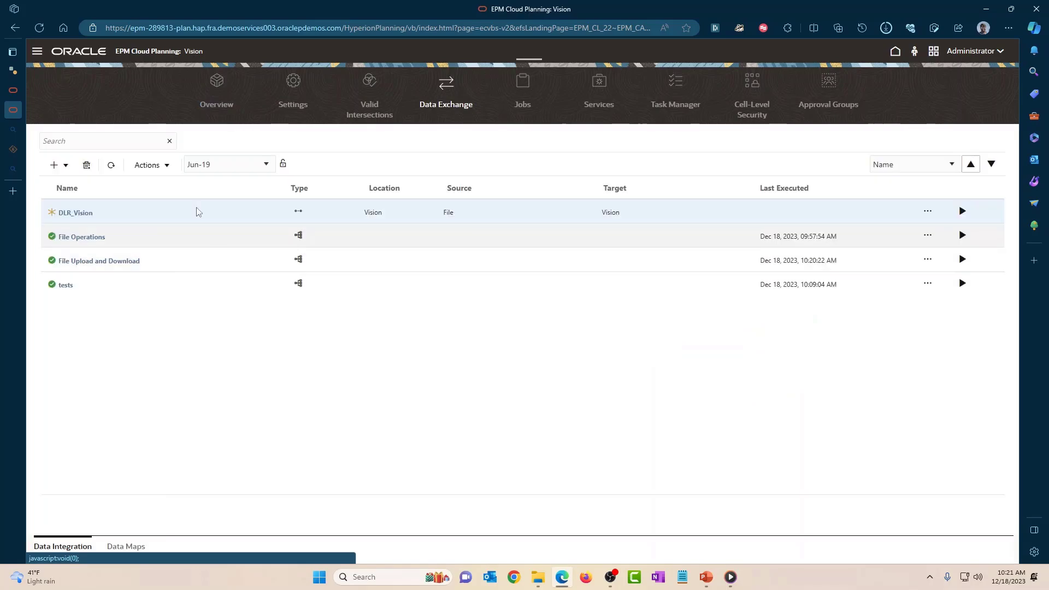
pyautogui.click(166, 165)
pyautogui.click(191, 359)
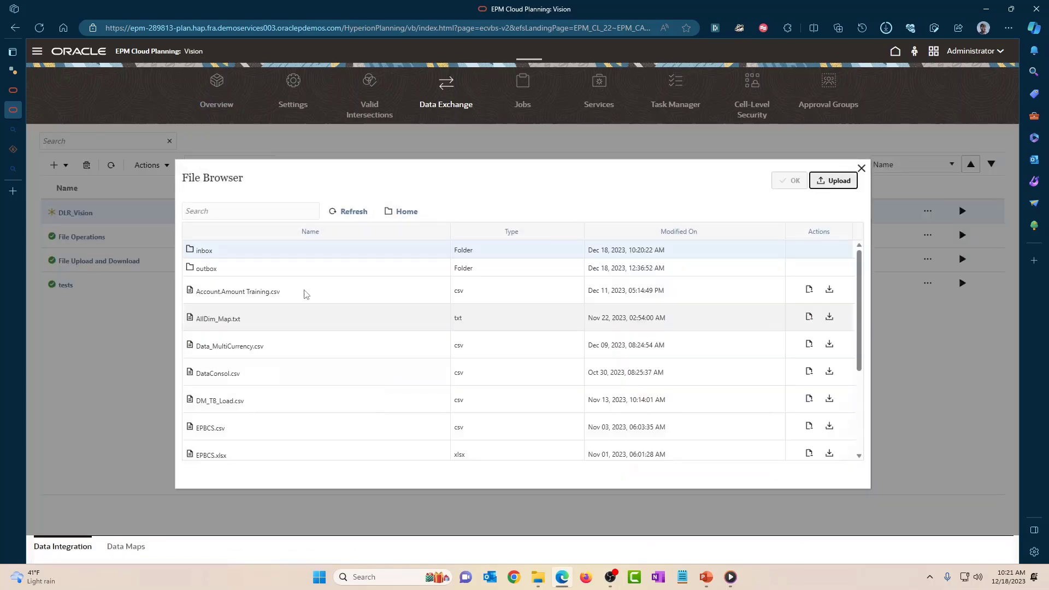
pyautogui.click(200, 254)
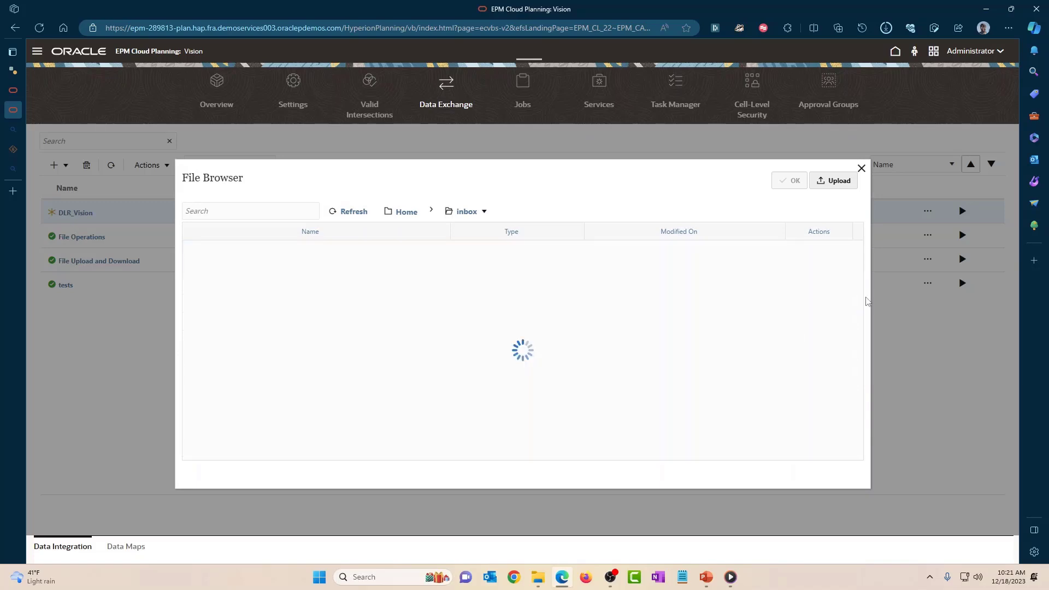
pyautogui.moveTo(860, 261); pyautogui.dragTo(859, 438)
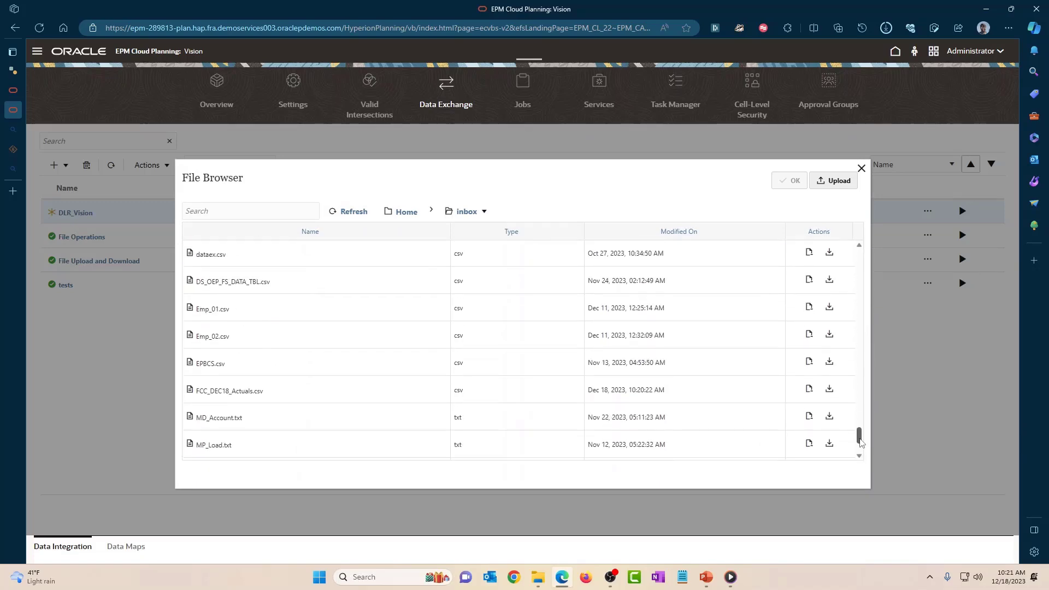
pyautogui.click(311, 394)
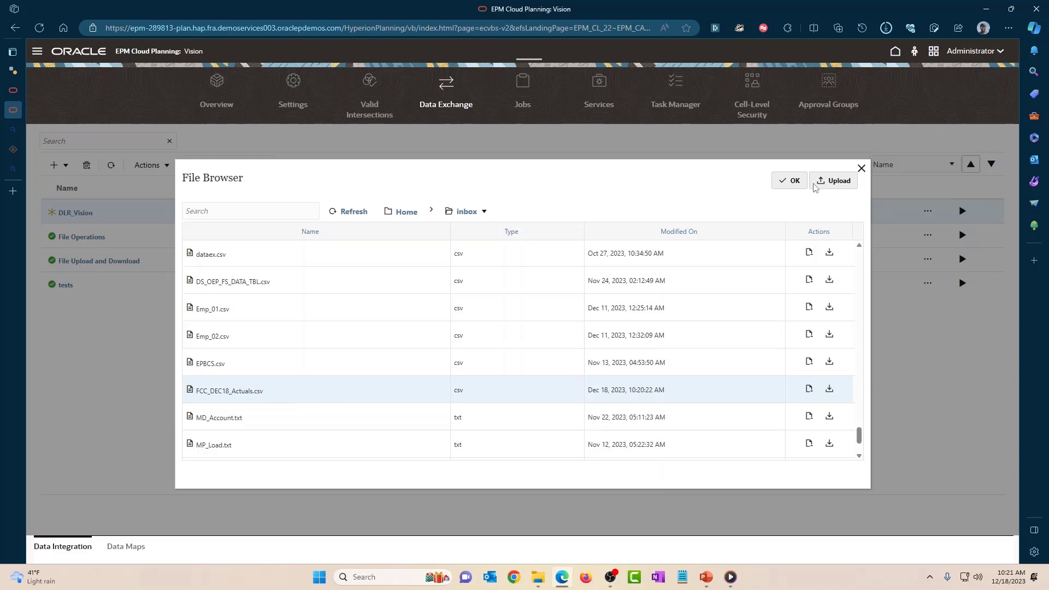
pyautogui.click(862, 168)
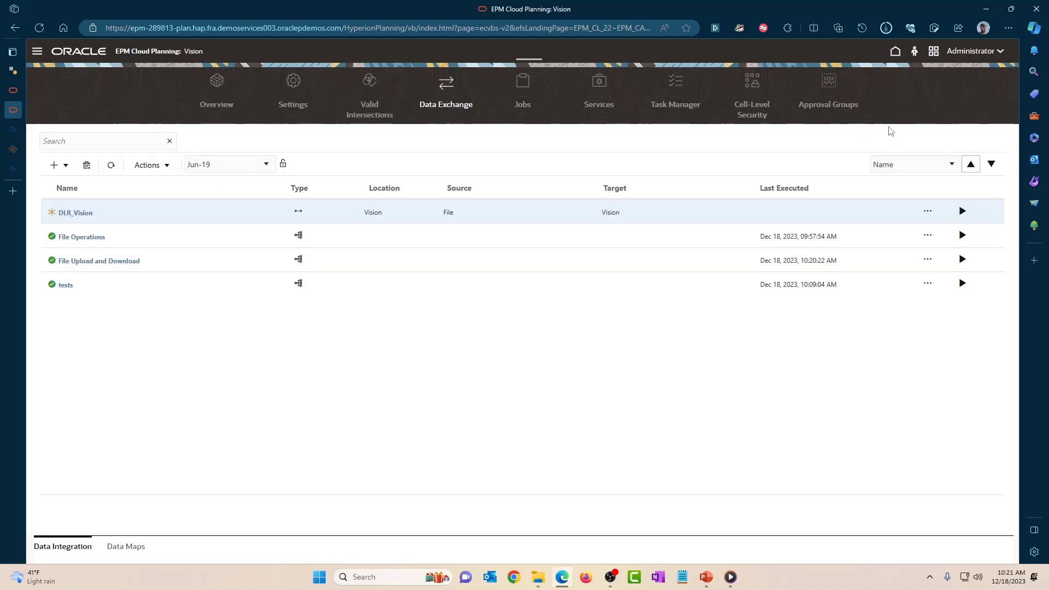